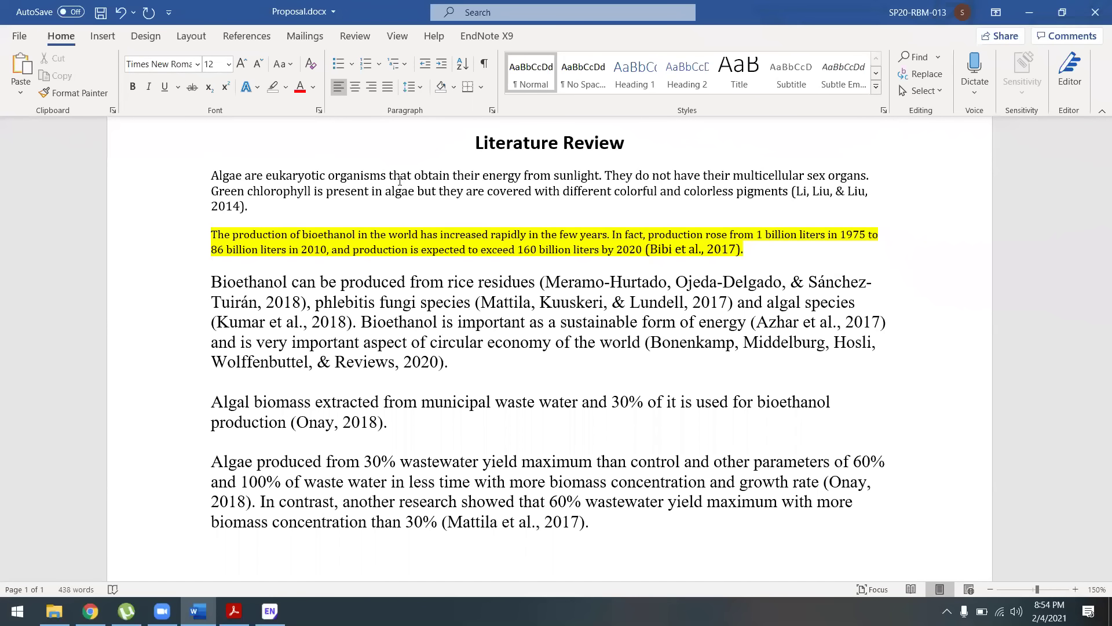
- Examine the literature review paragraphs, their in-text citations and the reference list
{"action": "scroll", "coordinate": [400, 180], "scroll_direction": "down", "scroll_amount": 3}
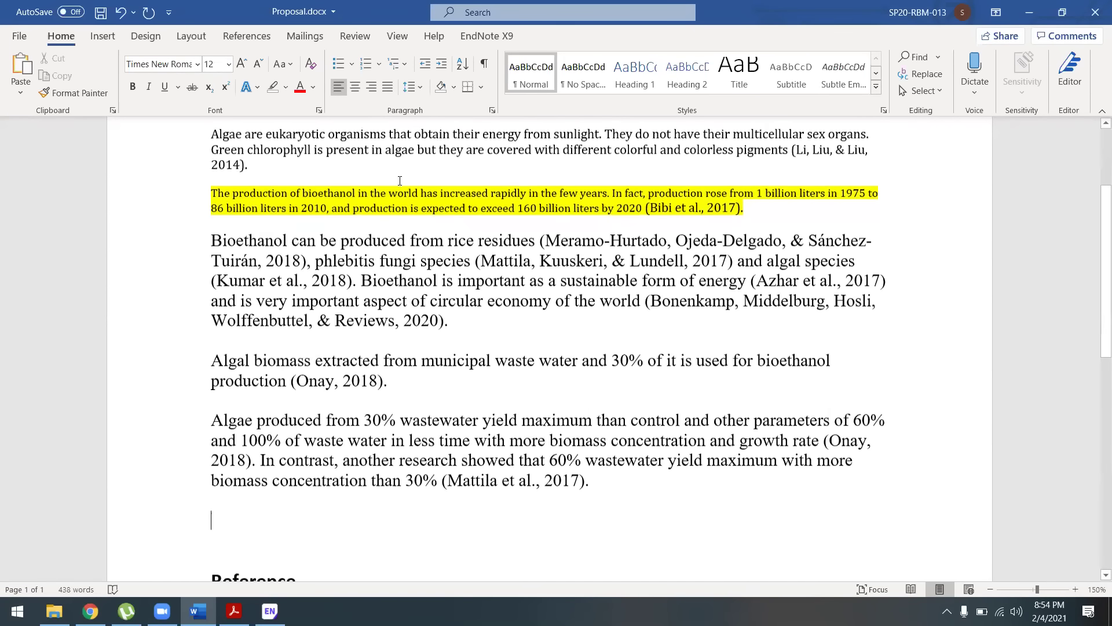
{"action": "scroll", "coordinate": [400, 180], "scroll_direction": "down", "scroll_amount": 7}
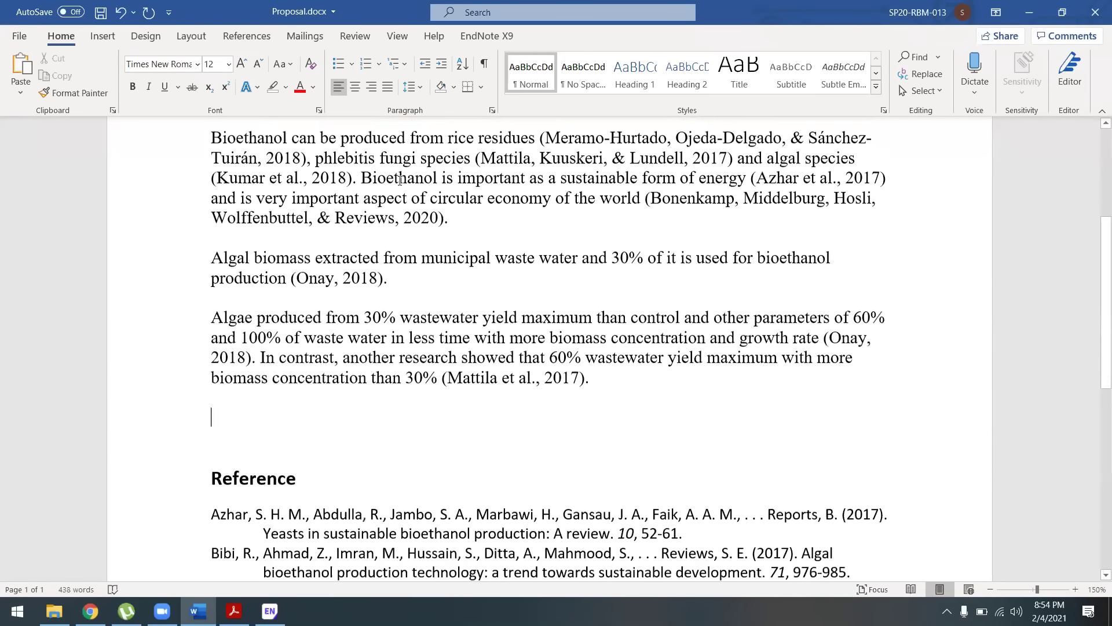
{"action": "scroll", "coordinate": [240, 262], "scroll_direction": "up", "scroll_amount": 10}
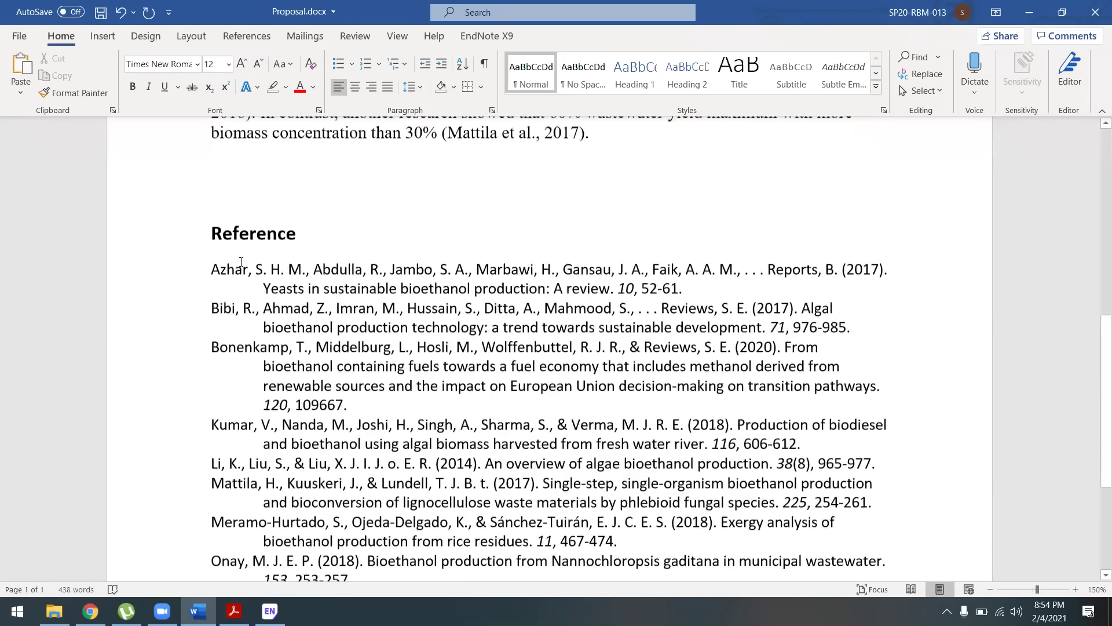
{"action": "scroll", "coordinate": [258, 378], "scroll_direction": "down", "scroll_amount": 1}
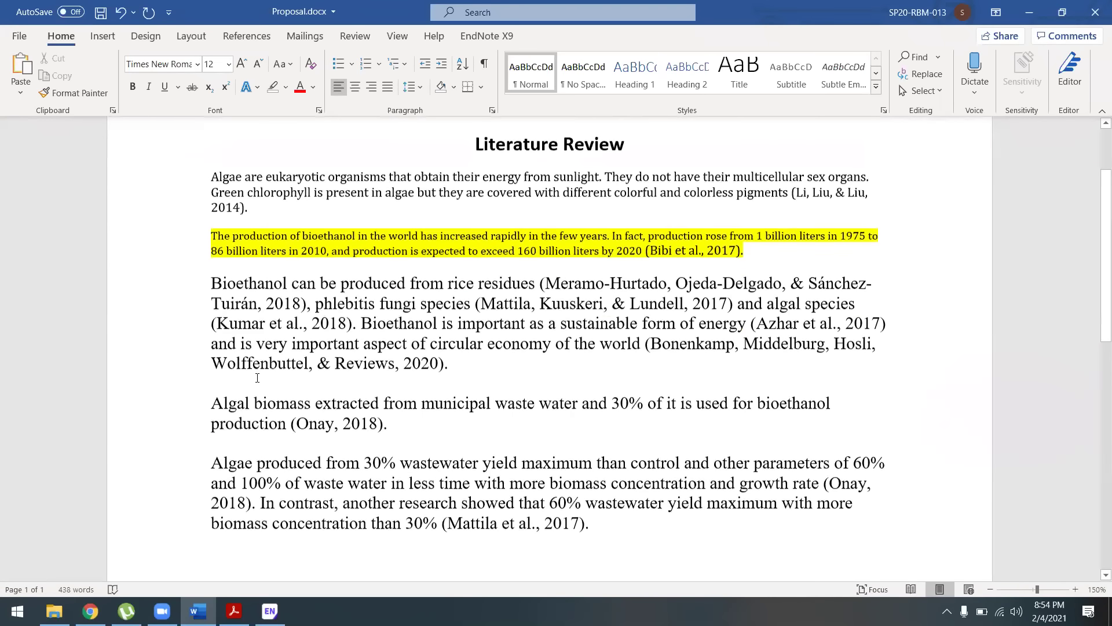
{"action": "scroll", "coordinate": [257, 378], "scroll_direction": "down", "scroll_amount": 5}
{"action": "scroll", "coordinate": [256, 299], "scroll_direction": "down", "scroll_amount": 8}
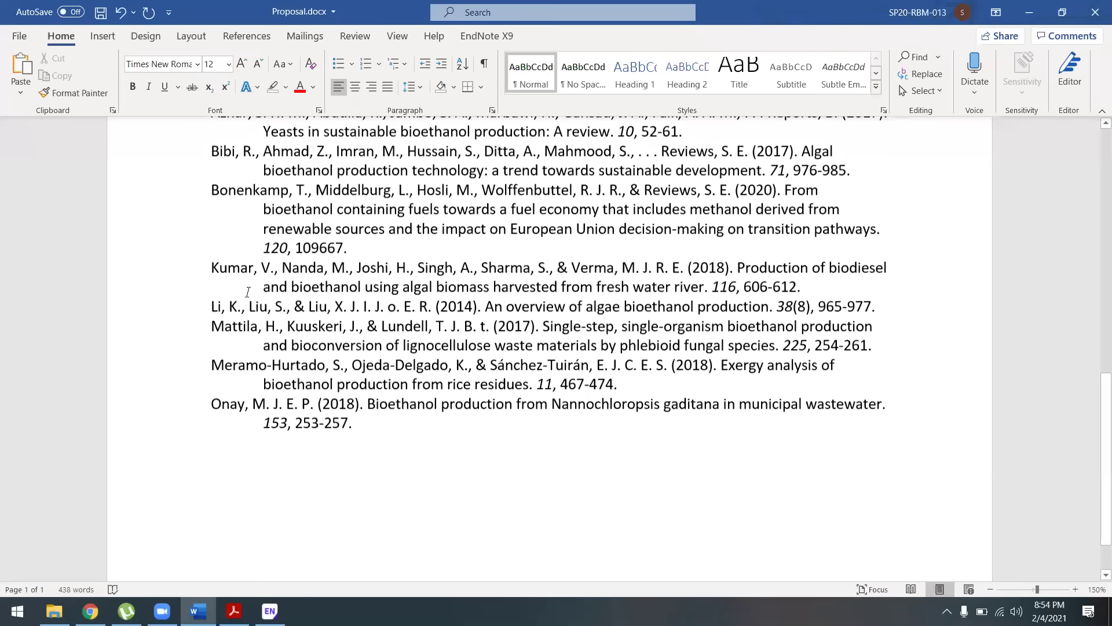
{"action": "scroll", "coordinate": [171, 213], "scroll_direction": "up", "scroll_amount": 1}
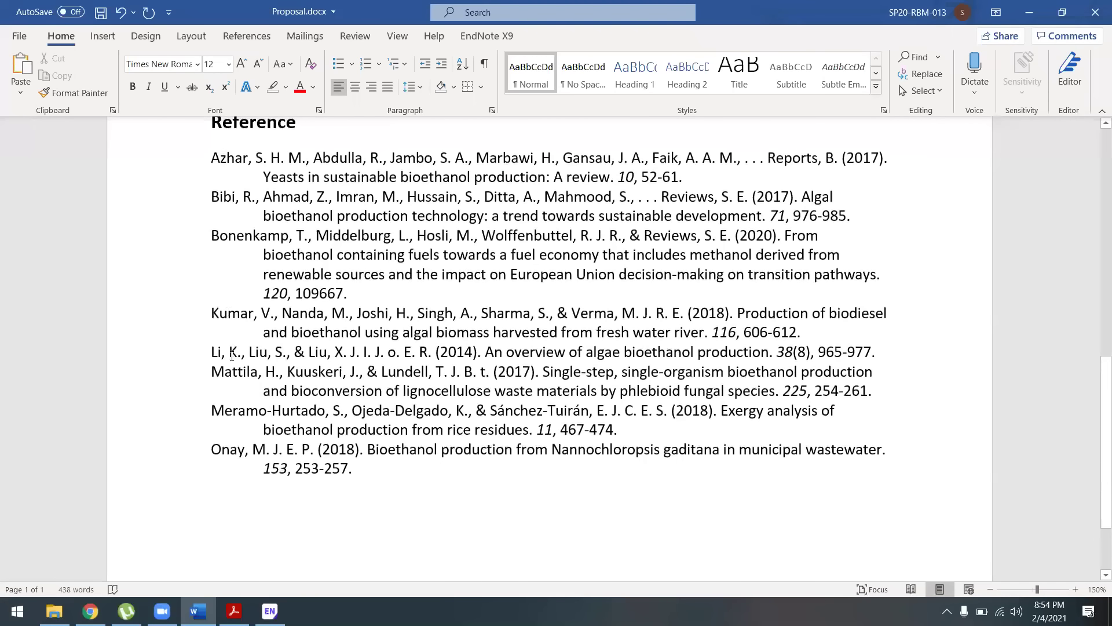
{"action": "scroll", "coordinate": [484, 270], "scroll_direction": "up", "scroll_amount": 1}
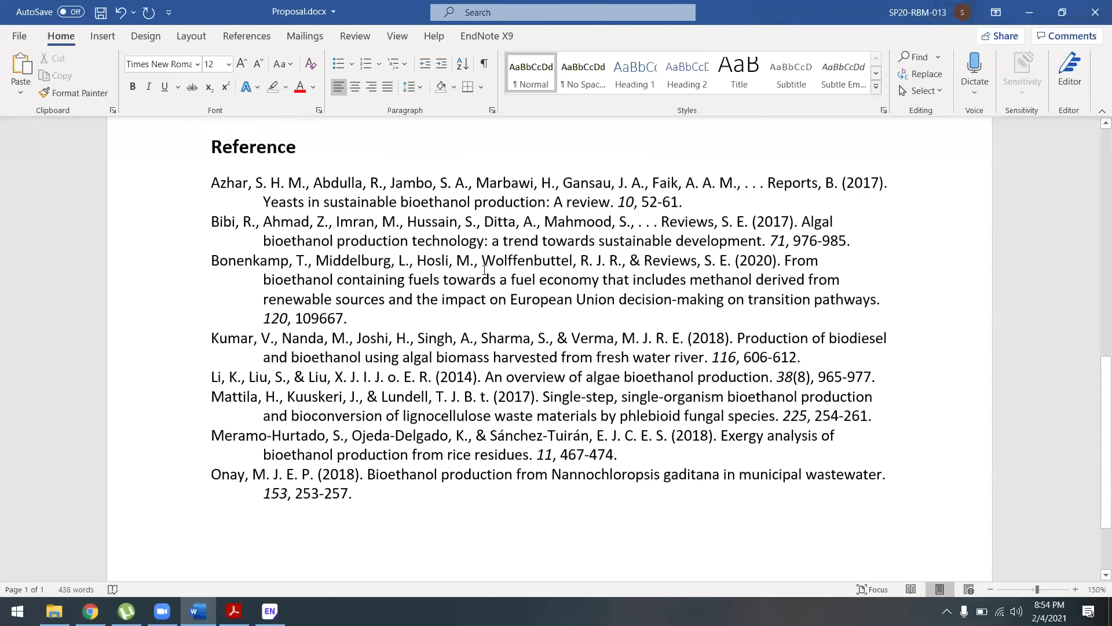
{"action": "scroll", "coordinate": [484, 270], "scroll_direction": "up", "scroll_amount": 10}
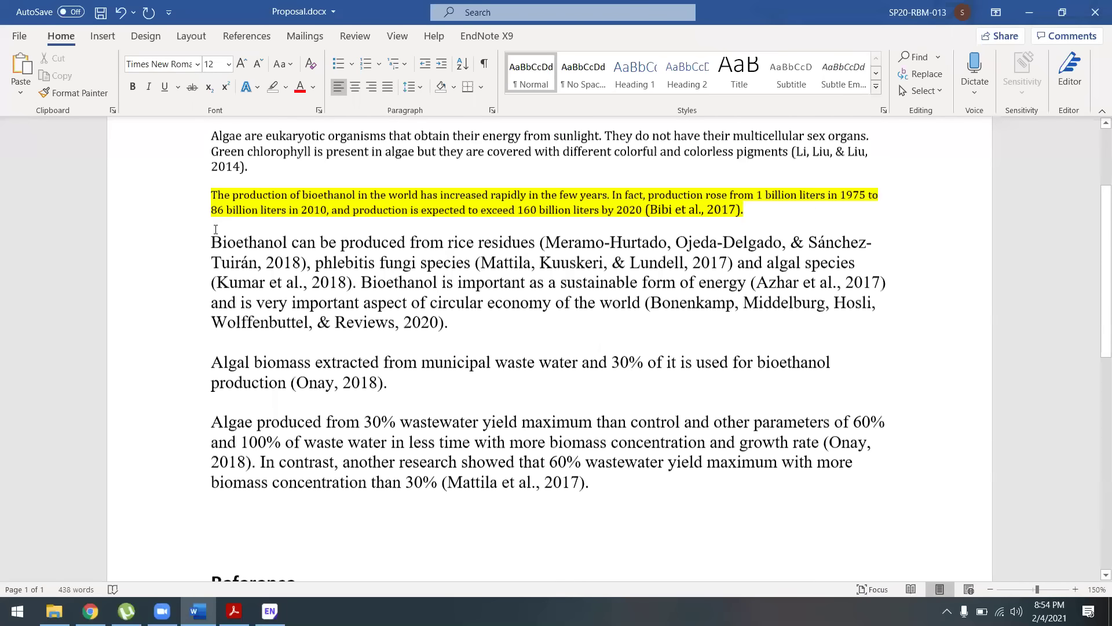
{"action": "scroll", "coordinate": [214, 246], "scroll_direction": "up", "scroll_amount": 1}
{"action": "type", "text": "v"}
{"action": "key", "text": "BackSpace"}
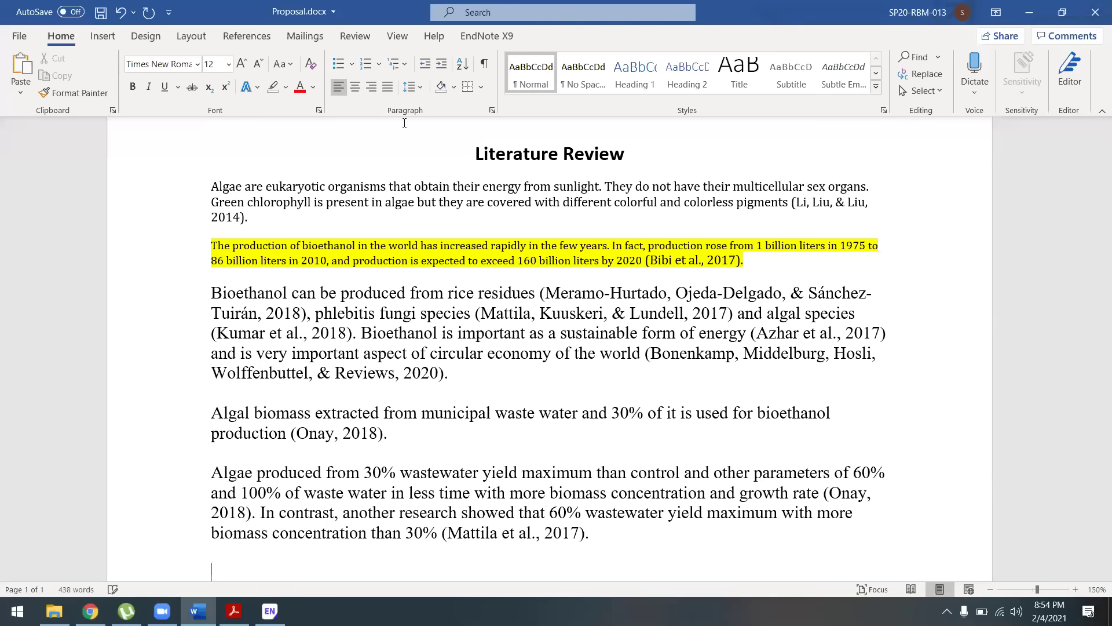
- Join the highlighted bioethanol production paragraph to the end of the first paragraph, after the 2014 citation
{"action": "left_click", "coordinate": [338, 214]}
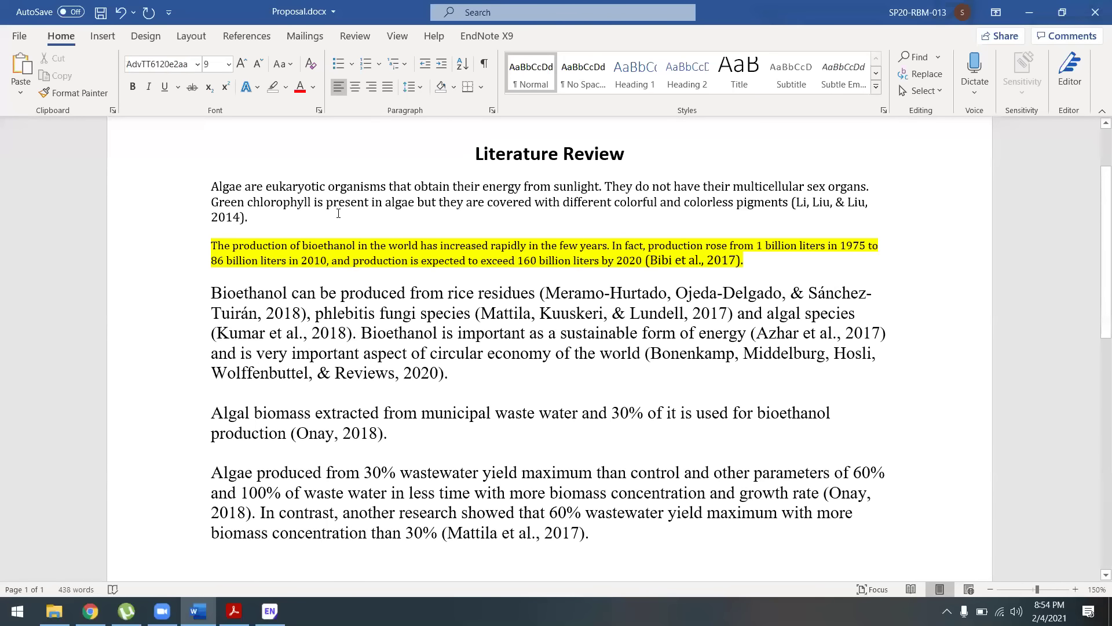
{"action": "key", "text": "Delete"}
{"action": "key", "text": "Delete"}
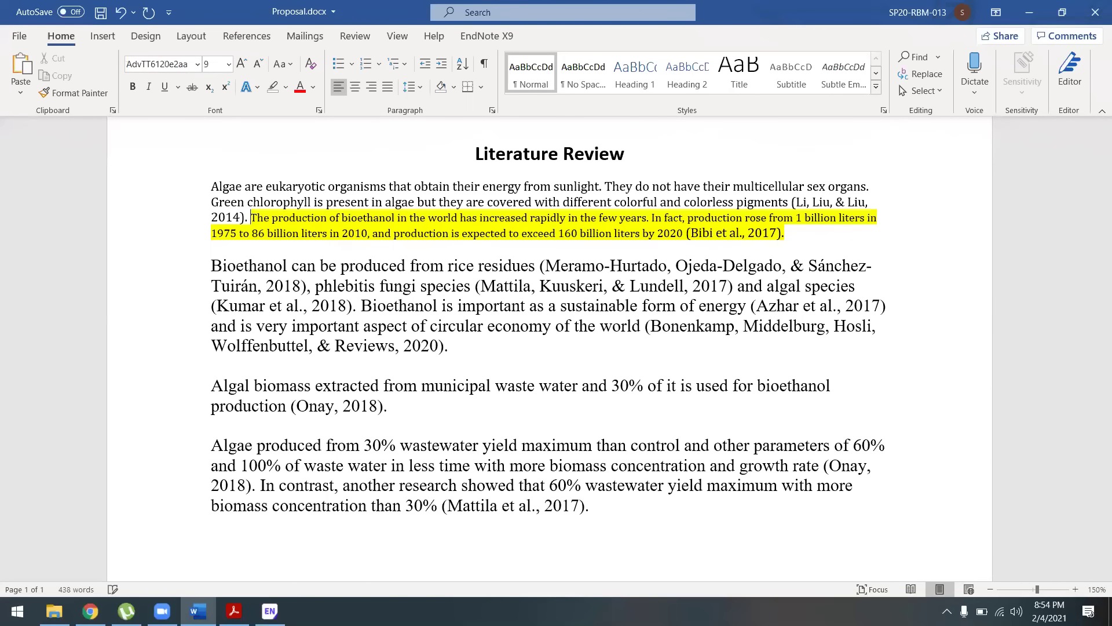
- Justify all body paragraphs of the literature review above the Reference heading
{"action": "key", "text": "shift+Down"}
{"action": "key", "text": "shift+Down"}
{"action": "key", "text": "shift+Down"}
{"action": "key", "text": "shift+Down"}
{"action": "key", "text": "shift+Down"}
{"action": "key", "text": "shift+Down"}
{"action": "key", "text": "shift+Down"}
{"action": "key", "text": "shift+Down"}
{"action": "key", "text": "shift+Down"}
{"action": "key", "text": "shift+Down"}
{"action": "key", "text": "shift+Down"}
{"action": "key", "text": "shift+Down"}
{"action": "key", "text": "shift+Down"}
{"action": "key", "text": "shift+Down"}
{"action": "key", "text": "shift+Down"}
{"action": "key", "text": "shift+Down"}
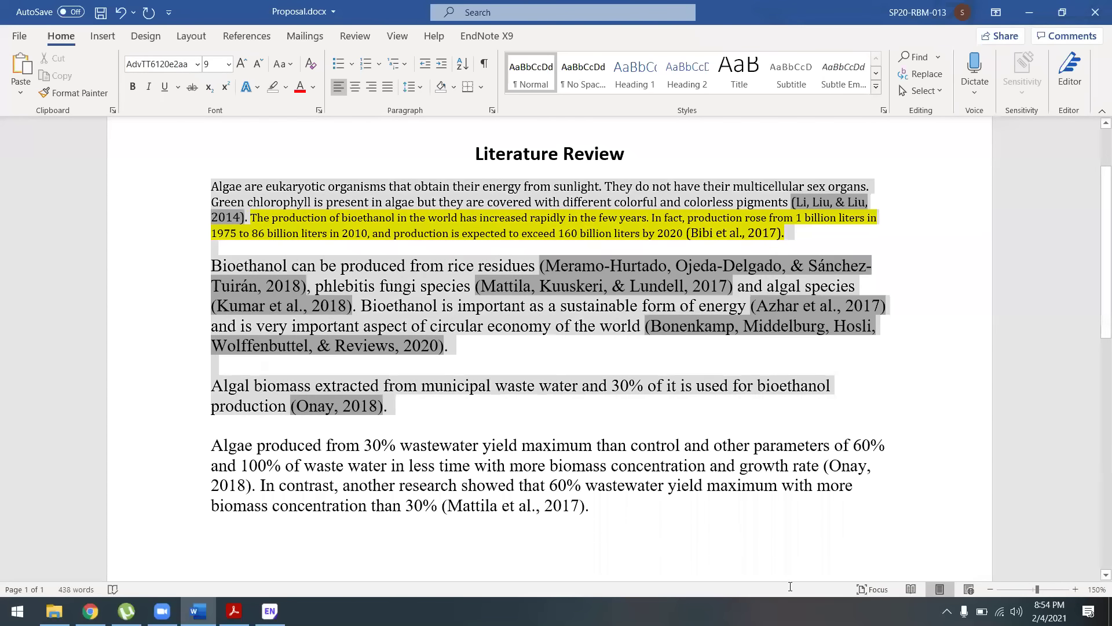
{"action": "scroll", "coordinate": [483, 241], "scroll_direction": "down", "scroll_amount": 1}
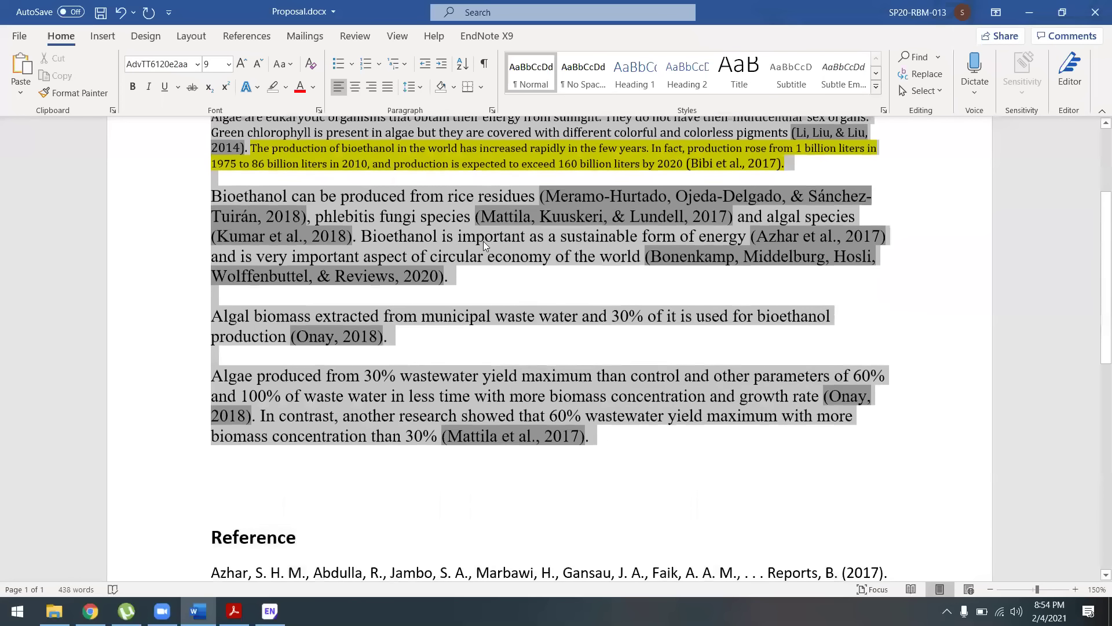
{"action": "left_click", "coordinate": [387, 87]}
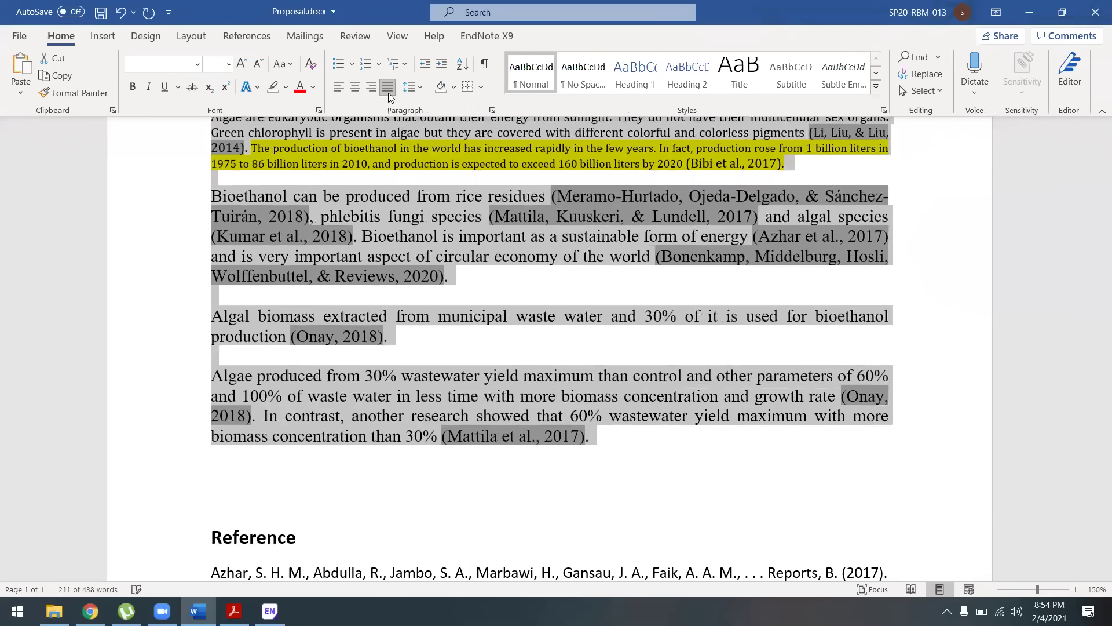
- Set the literature review body text to Times New Roman, size 12
{"action": "left_click", "coordinate": [198, 67]}
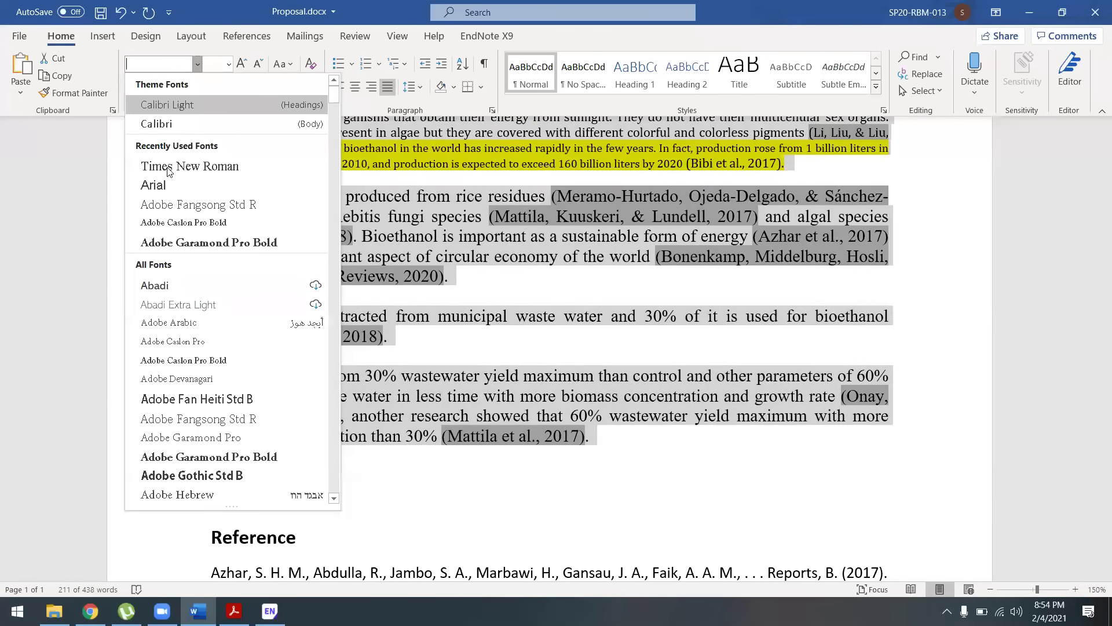
{"action": "left_click", "coordinate": [190, 167]}
{"action": "left_click", "coordinate": [228, 64]}
{"action": "left_click", "coordinate": [216, 153]}
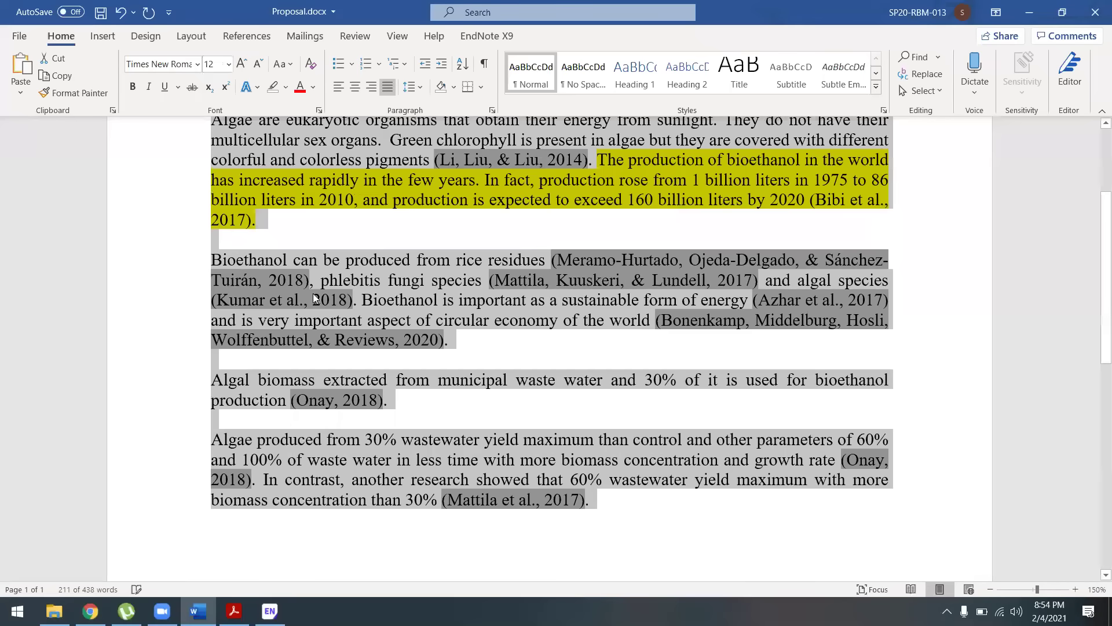
- Join the "Algal biomass extracted from municipal waste water" paragraph to the end of the preceding bioethanol paragraph
{"action": "scroll", "coordinate": [316, 409], "scroll_direction": "up", "scroll_amount": 3}
{"action": "left_click", "coordinate": [462, 515]}
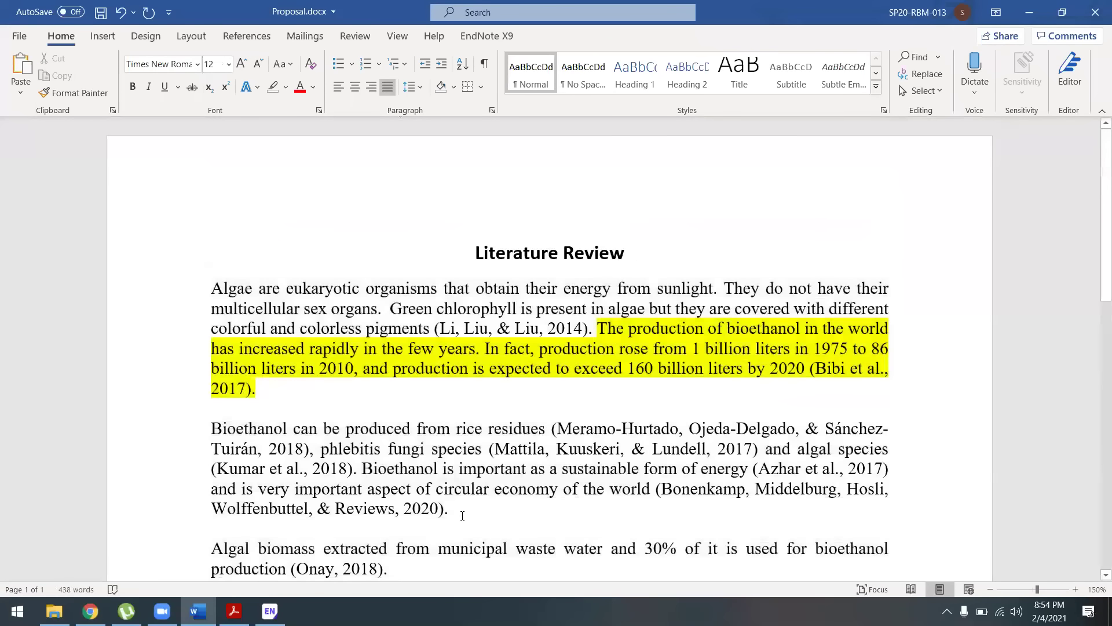
{"action": "key", "text": "Delete"}
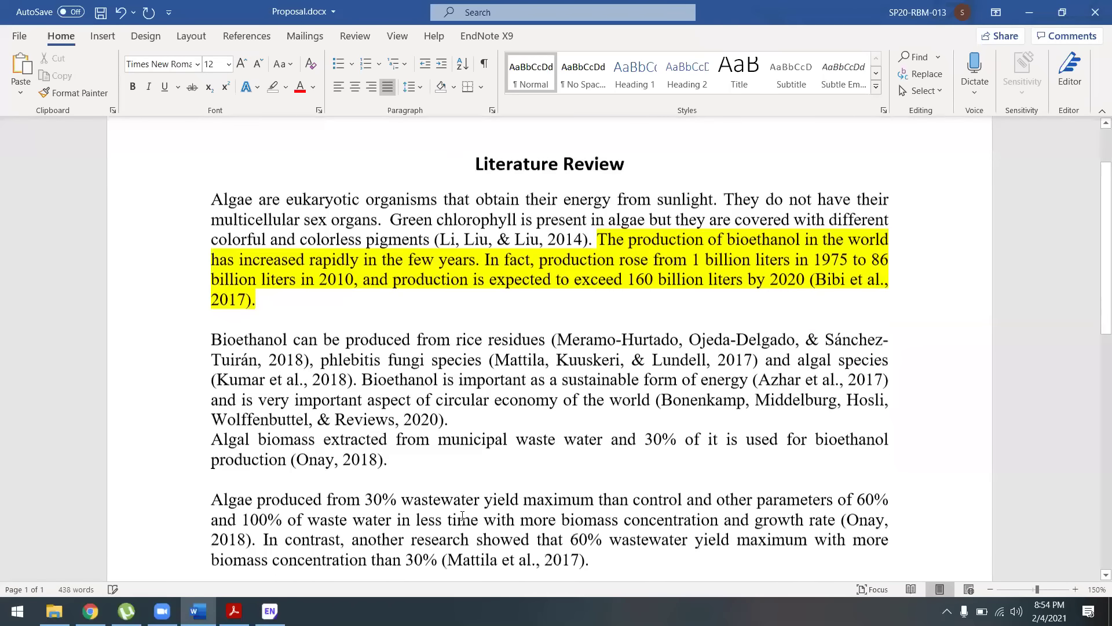
{"action": "scroll", "coordinate": [462, 516], "scroll_direction": "down", "scroll_amount": 4}
{"action": "key", "text": "Delete"}
{"action": "scroll", "coordinate": [463, 515], "scroll_direction": "up", "scroll_amount": 4}
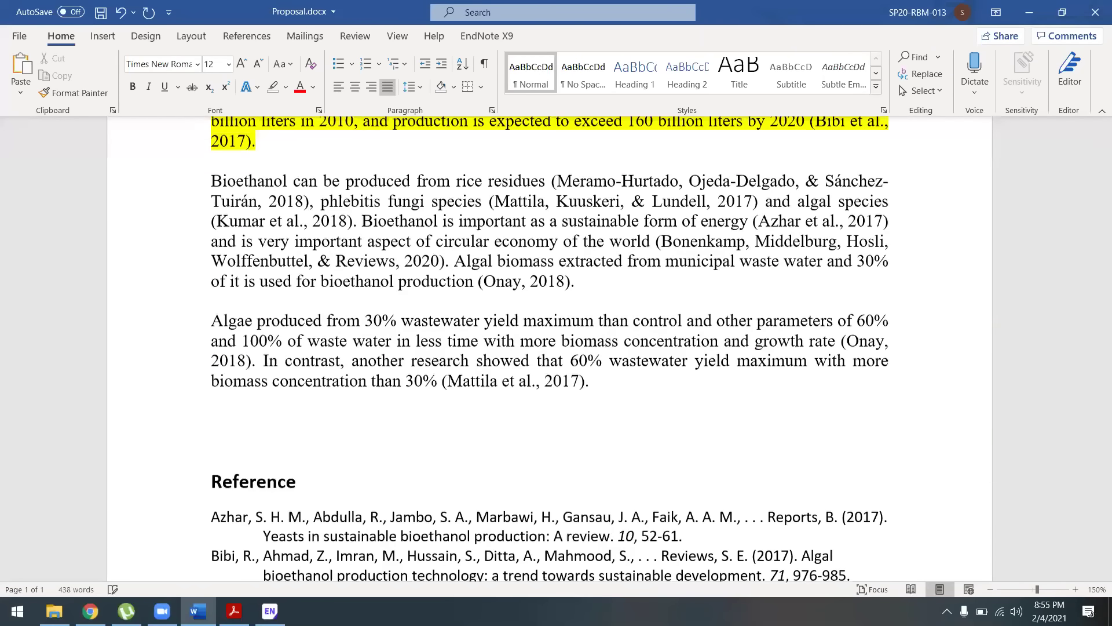
- Check the full page layout, the reference list and the citation fields in the bioethanol paragraph
{"action": "scroll", "coordinate": [463, 516], "scroll_direction": "down", "scroll_amount": 6, "text": "ctrl"}
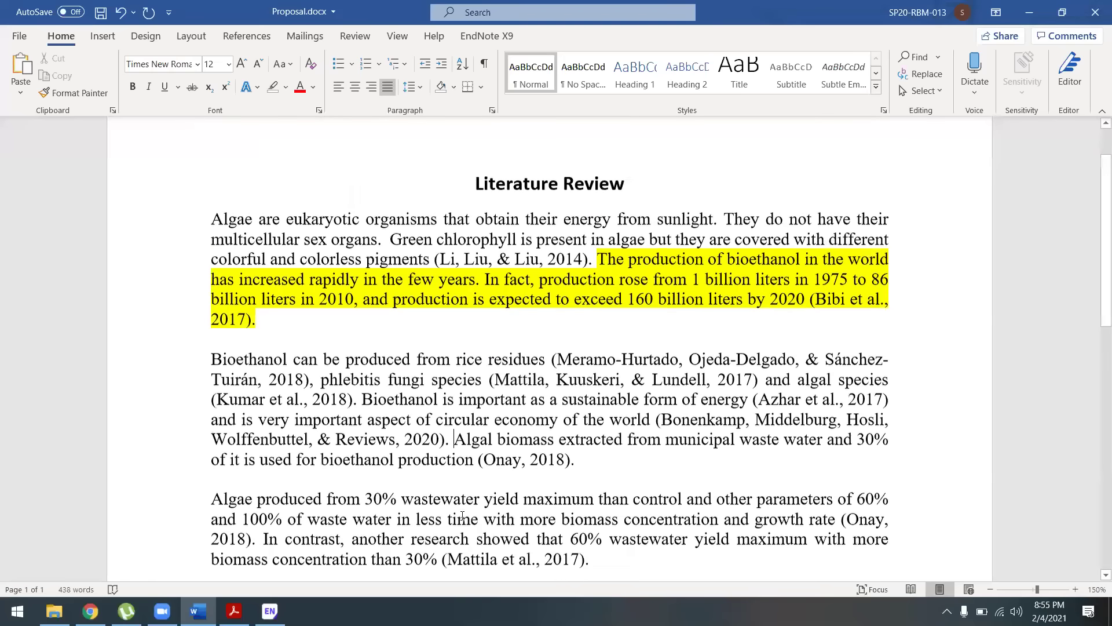
{"action": "left_click", "coordinate": [523, 490]}
{"action": "scroll", "coordinate": [523, 490], "scroll_direction": "down", "scroll_amount": 2, "text": "ctrl"}
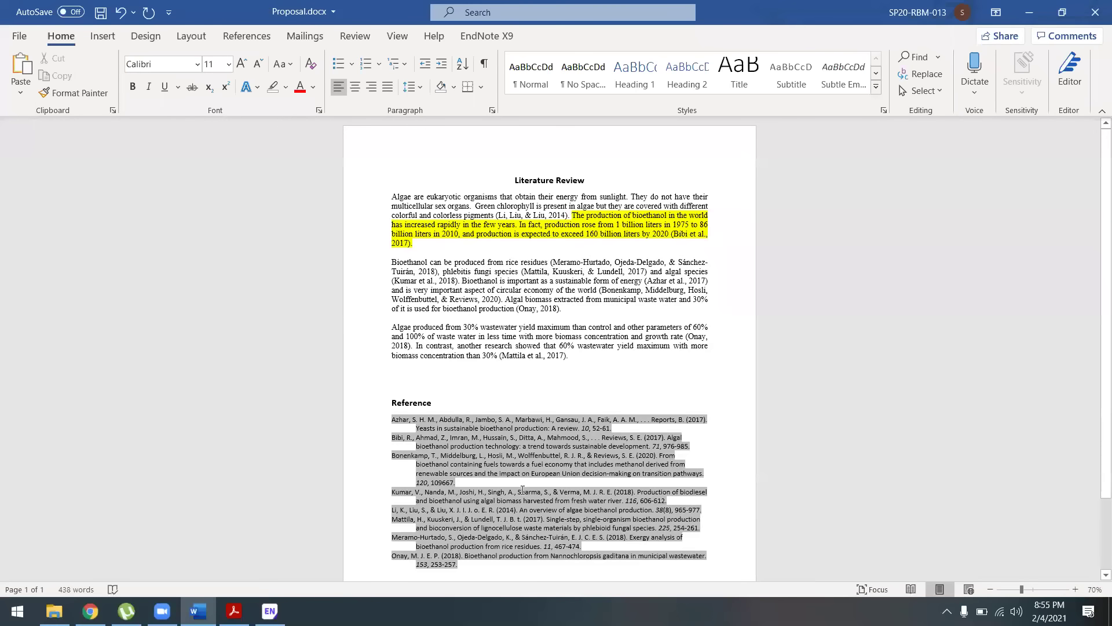
{"action": "scroll", "coordinate": [522, 490], "scroll_direction": "down", "scroll_amount": 2}
{"action": "scroll", "coordinate": [522, 371], "scroll_direction": "up", "scroll_amount": 2}
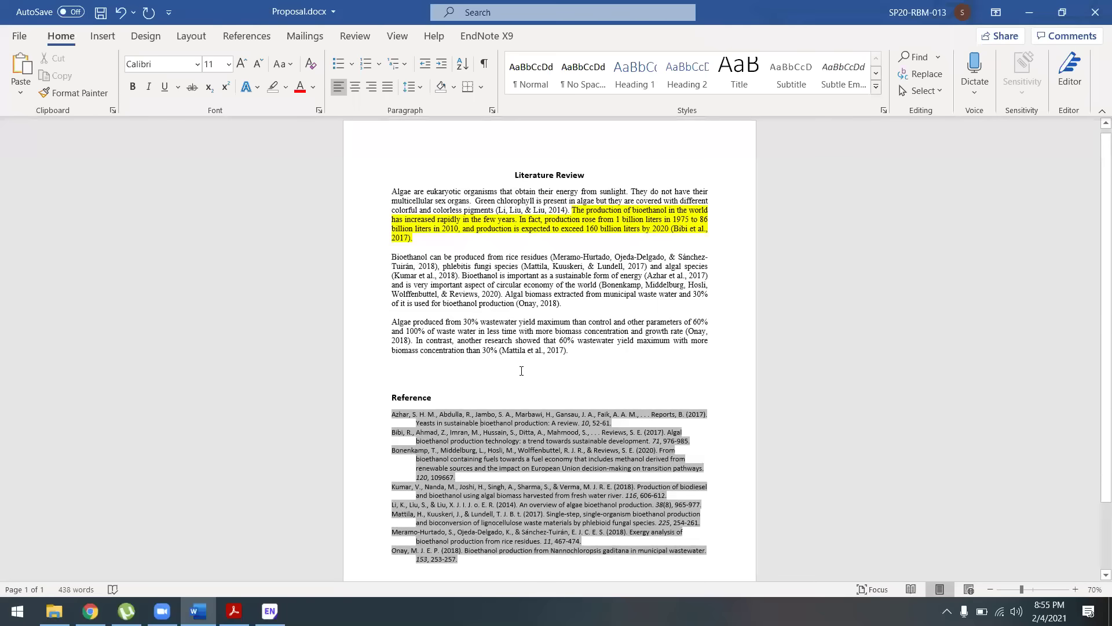
{"action": "left_click", "coordinate": [458, 369]}
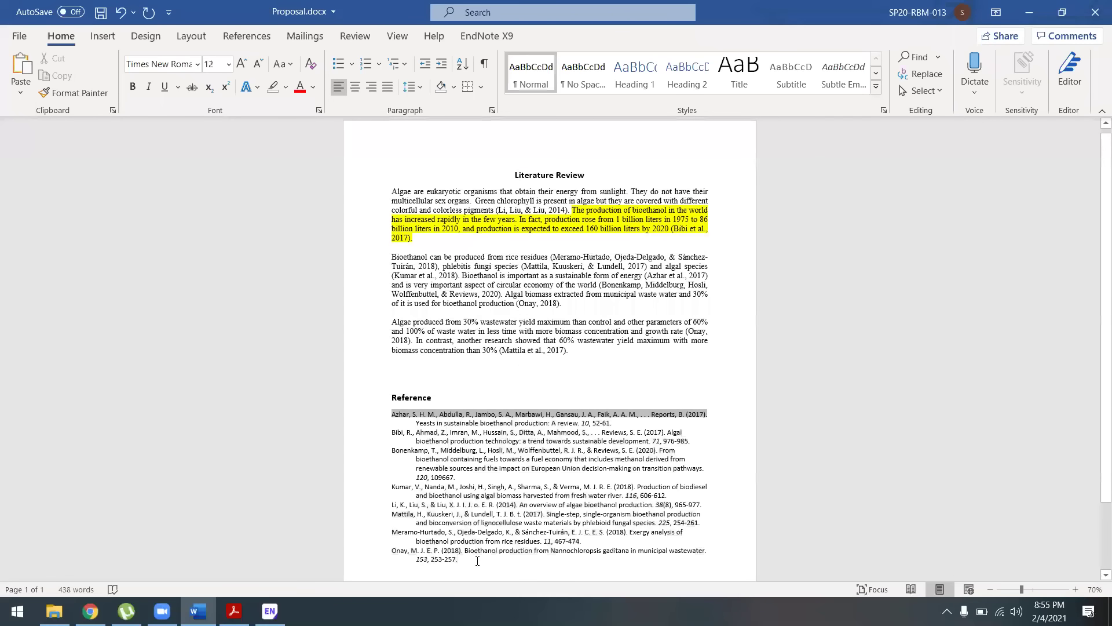
{"action": "left_click", "coordinate": [464, 321]}
{"action": "scroll", "coordinate": [465, 321], "scroll_direction": "up", "scroll_amount": 2}
{"action": "scroll", "coordinate": [465, 321], "scroll_direction": "up", "scroll_amount": 5}
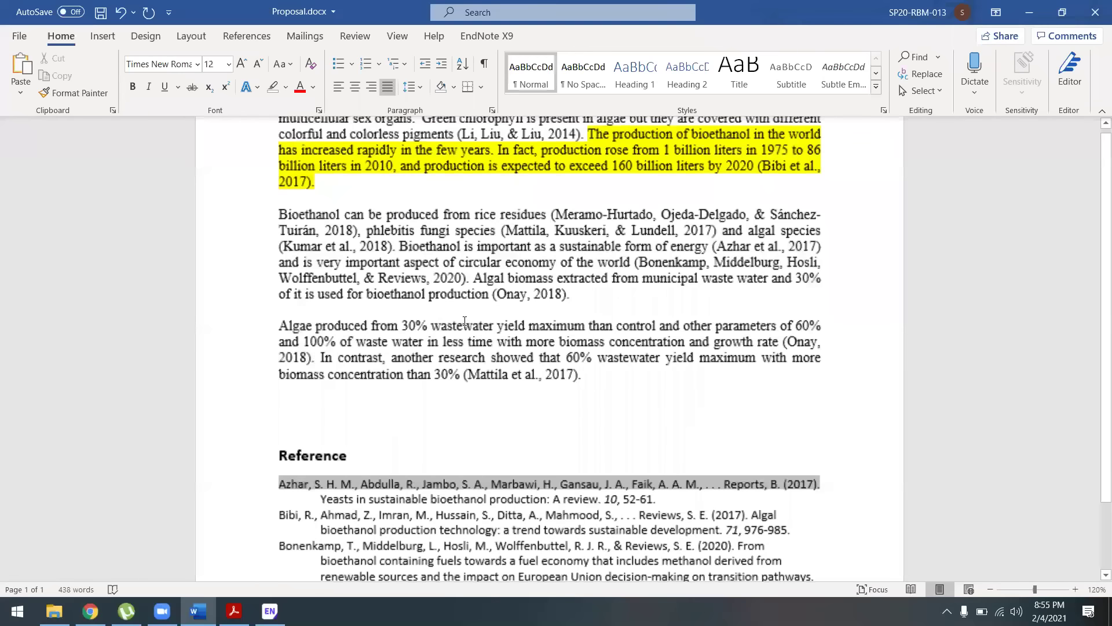
{"action": "scroll", "coordinate": [465, 321], "scroll_direction": "up", "scroll_amount": 3}
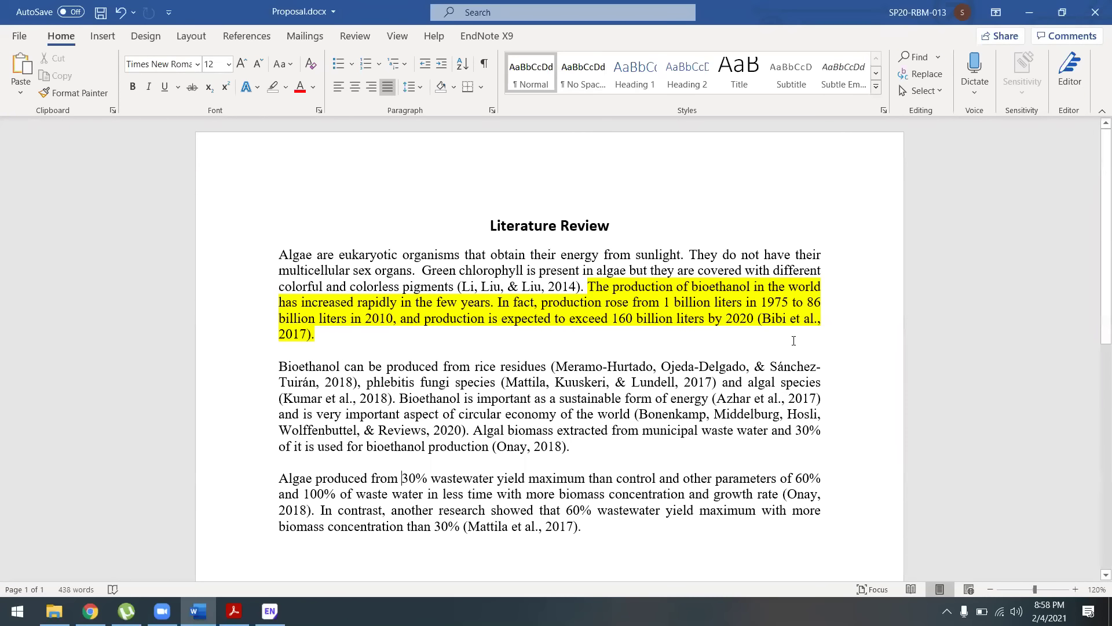
{"action": "left_click", "coordinate": [747, 415]}
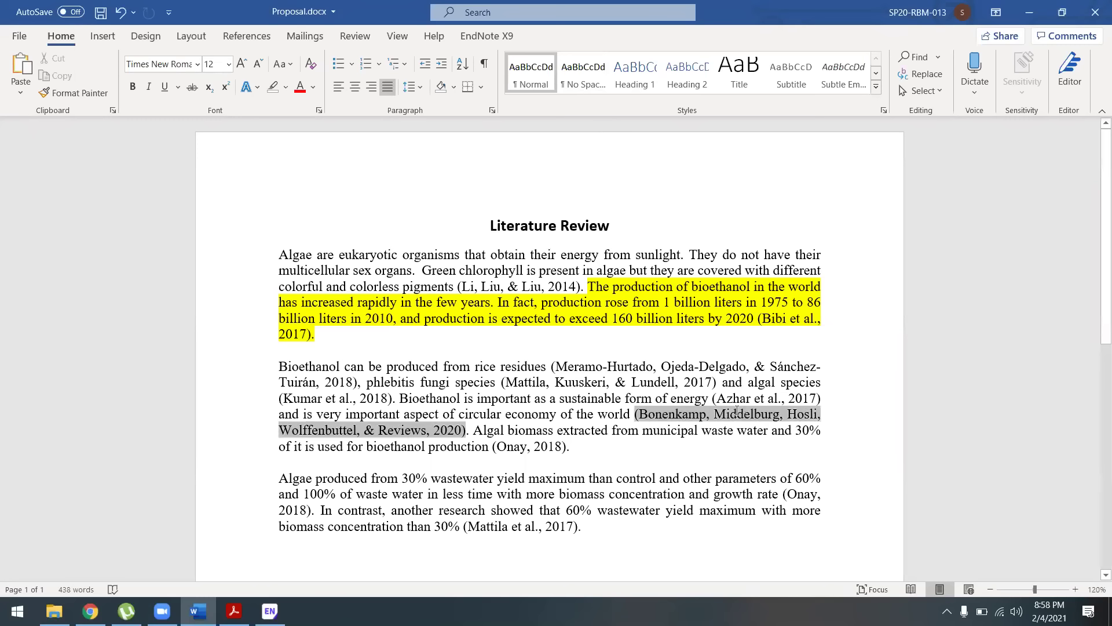
{"action": "left_click", "coordinate": [717, 401]}
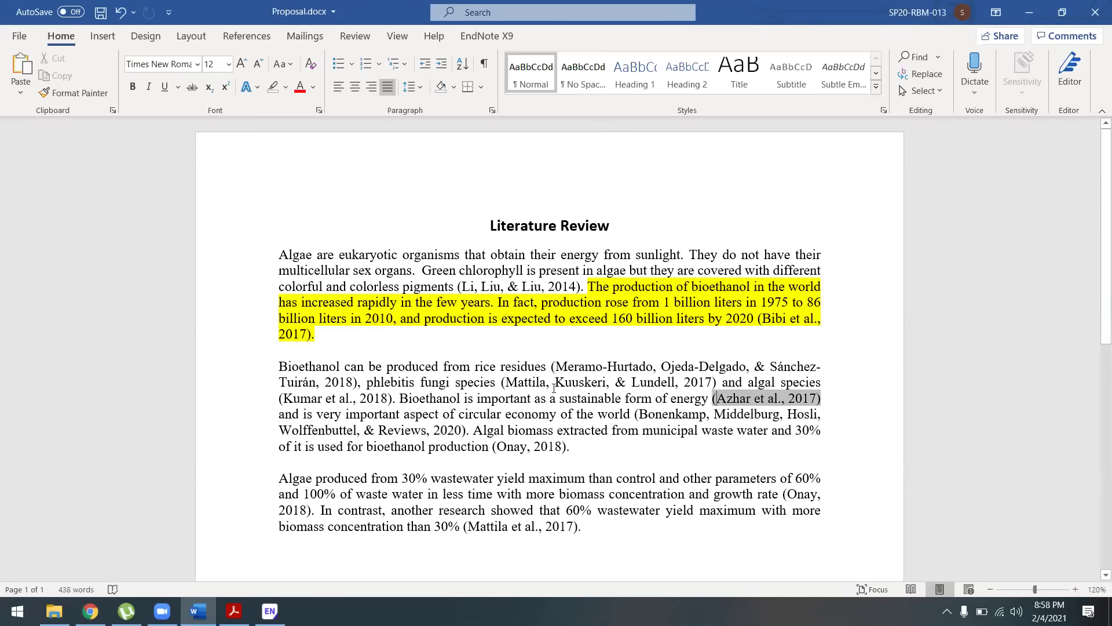
{"action": "left_click", "coordinate": [537, 405]}
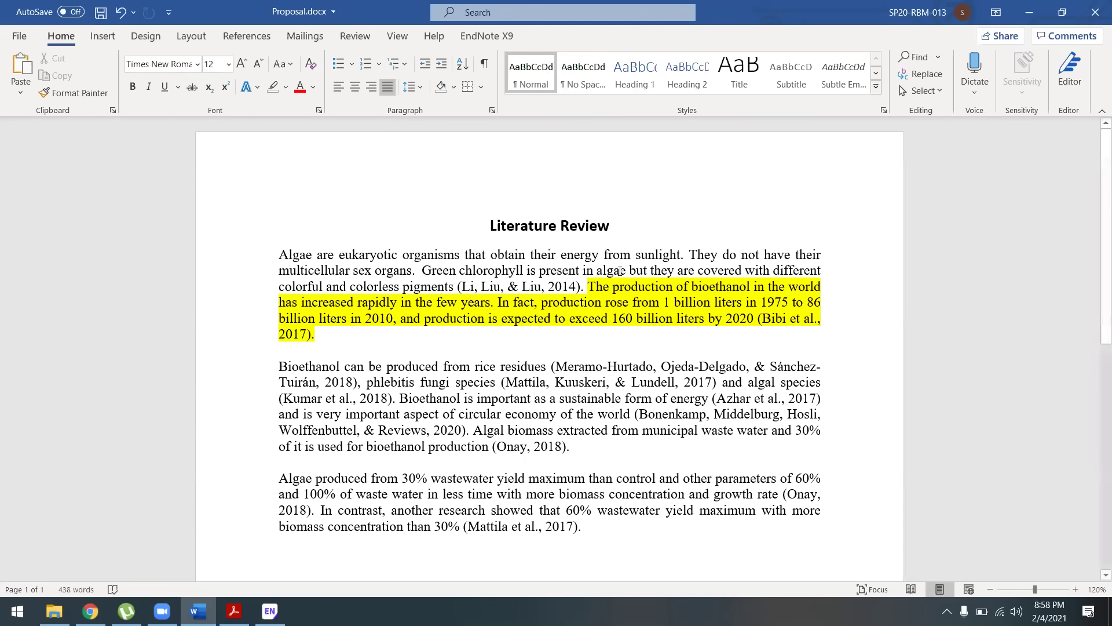
- Remove the yellow highlighting from the bioethanol production sentences in the first paragraph and save the document
{"action": "left_click_drag", "start_coordinate": [591, 285], "coordinate": [603, 339]}
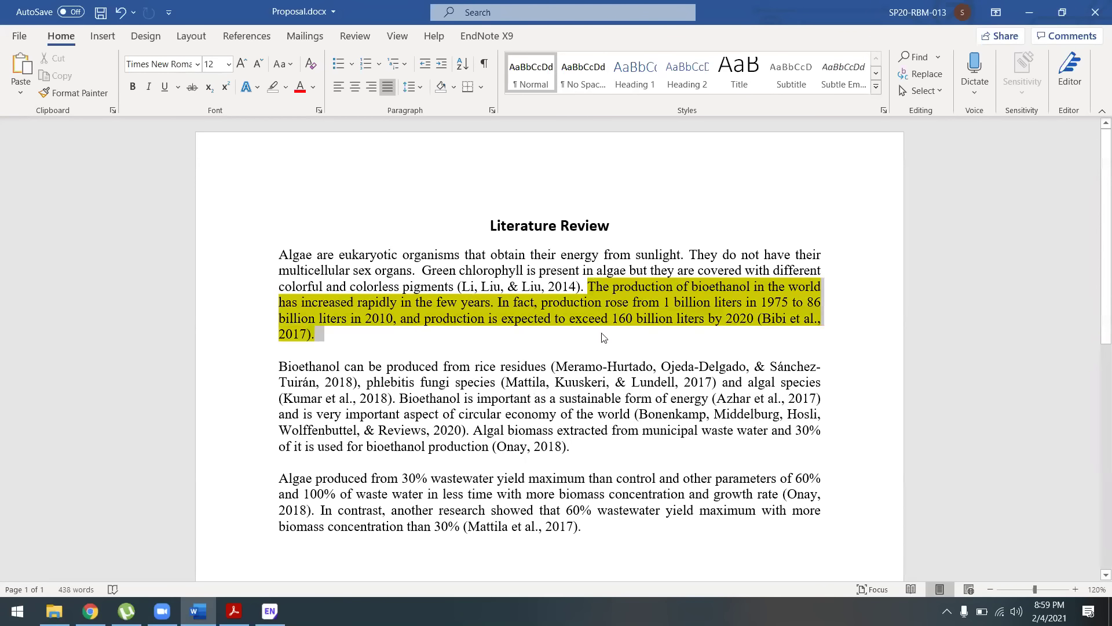
{"action": "left_click", "coordinate": [272, 87]}
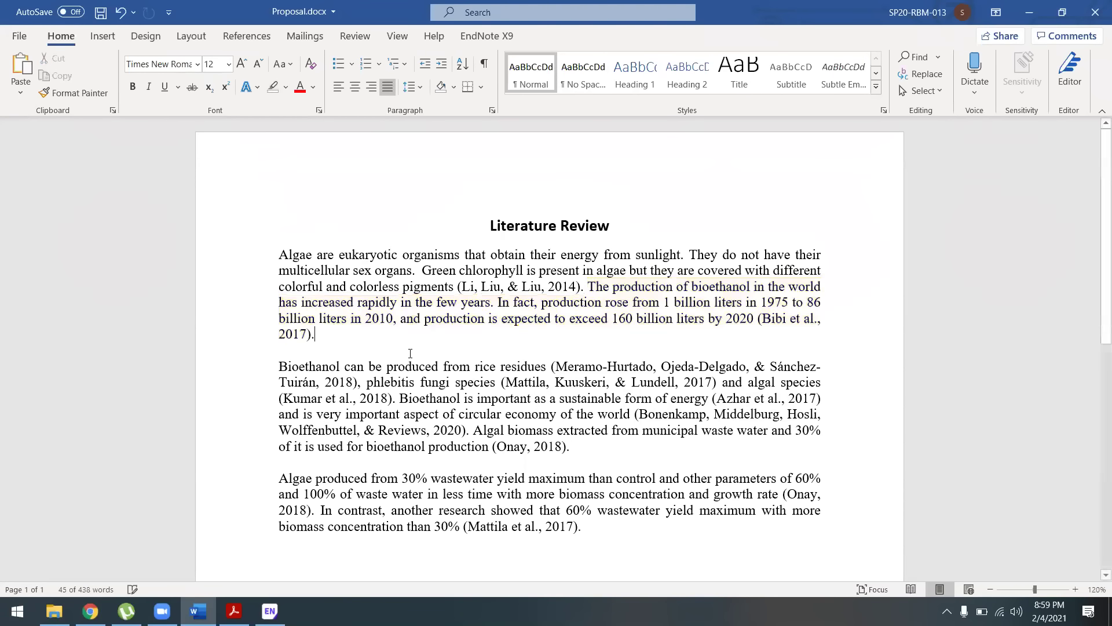
{"action": "left_click", "coordinate": [101, 14]}
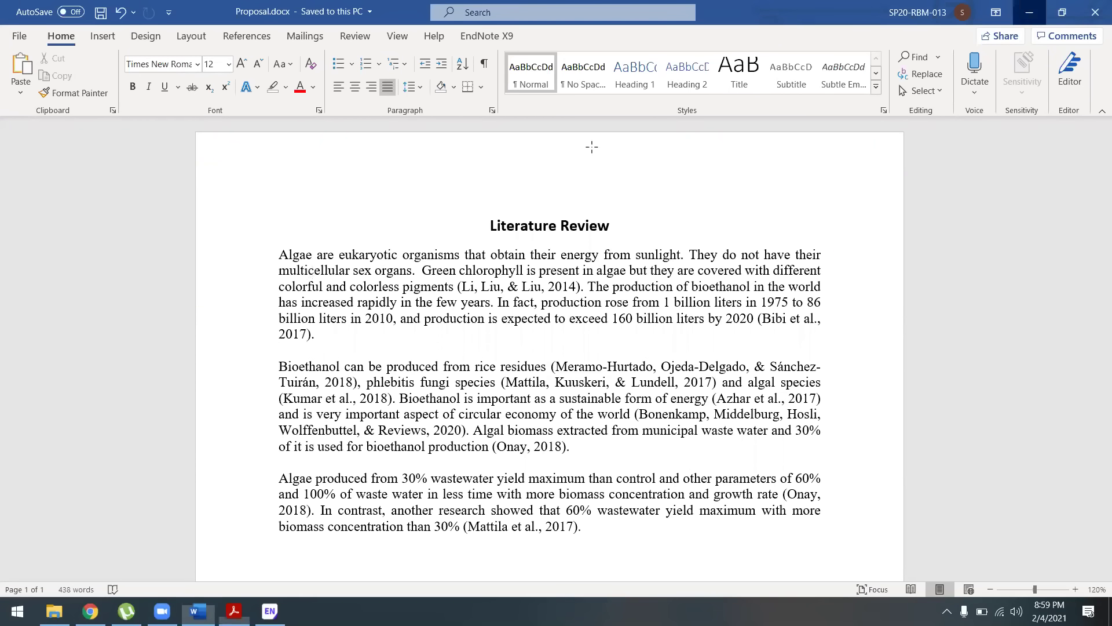
- Minimize the proposal document and close Adobe Acrobat Reader and EndNote
{"action": "left_click", "coordinate": [1027, 12]}
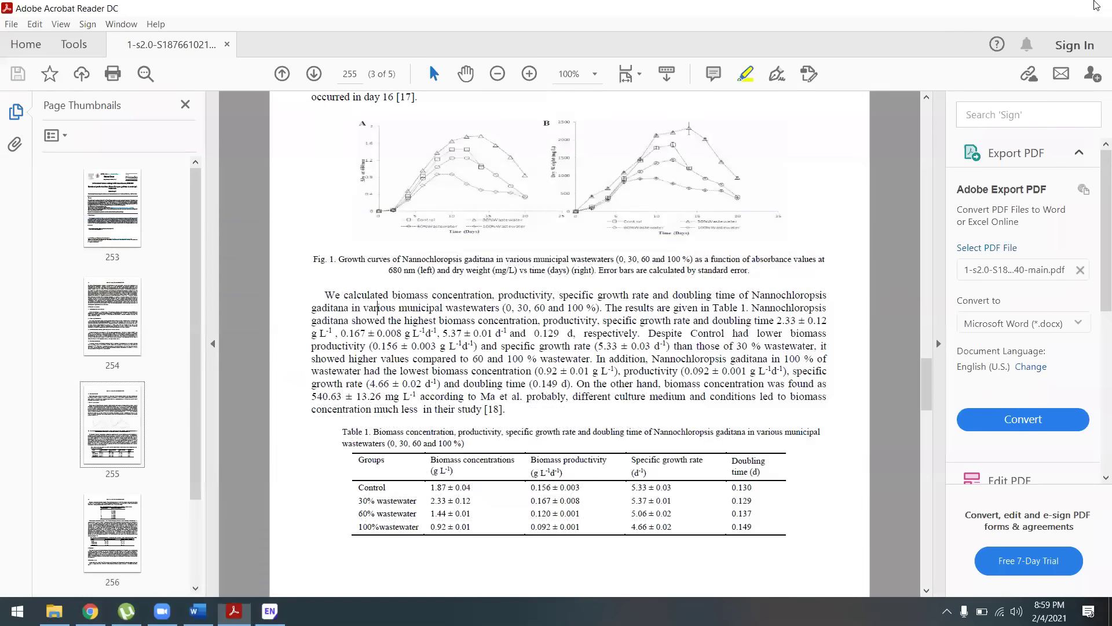
{"action": "left_click", "coordinate": [1093, 8]}
{"action": "key", "text": "alt+F4"}
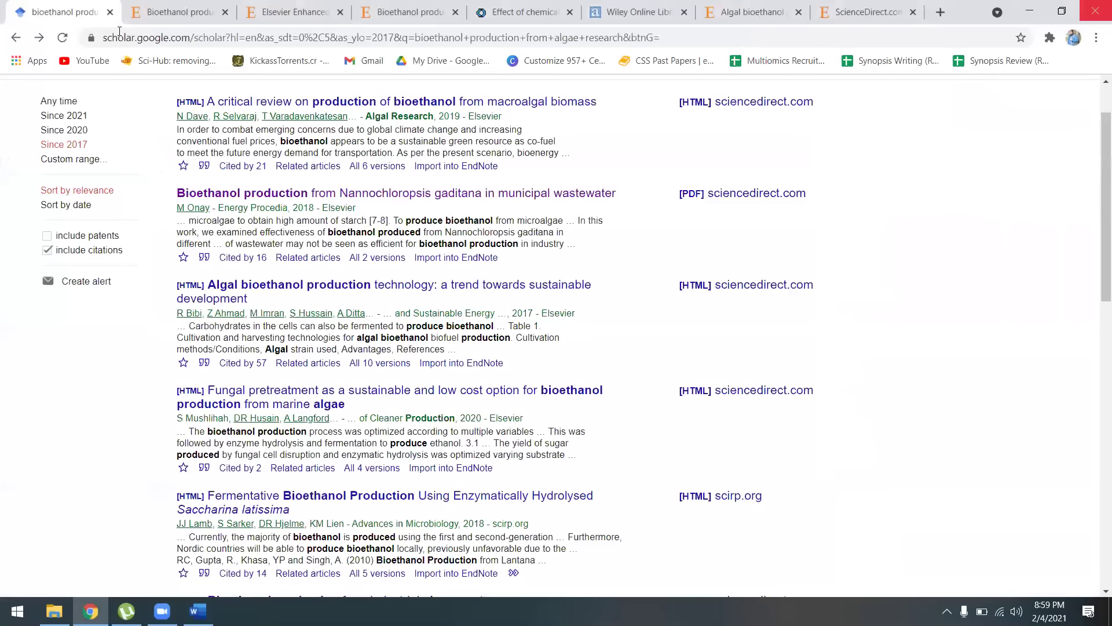
- In Chrome, search the web for turnitin and close the adjacent bioethanol production article tab
{"action": "left_click", "coordinate": [171, 37]}
{"action": "type", "text": "turn"}
{"action": "key", "text": "Return"}
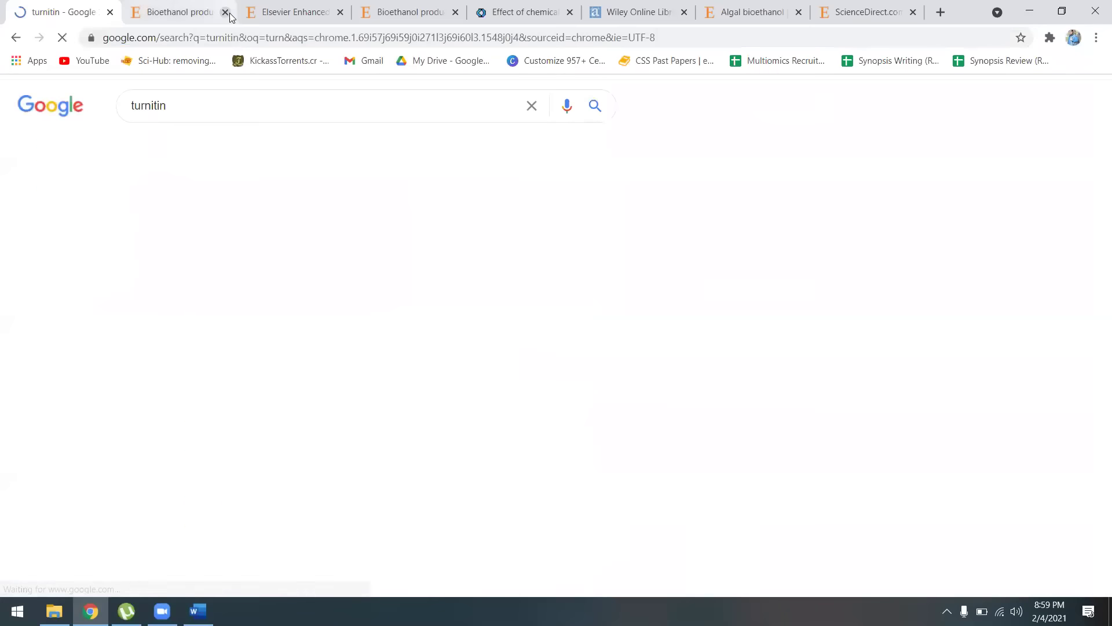
{"action": "left_click", "coordinate": [226, 12]}
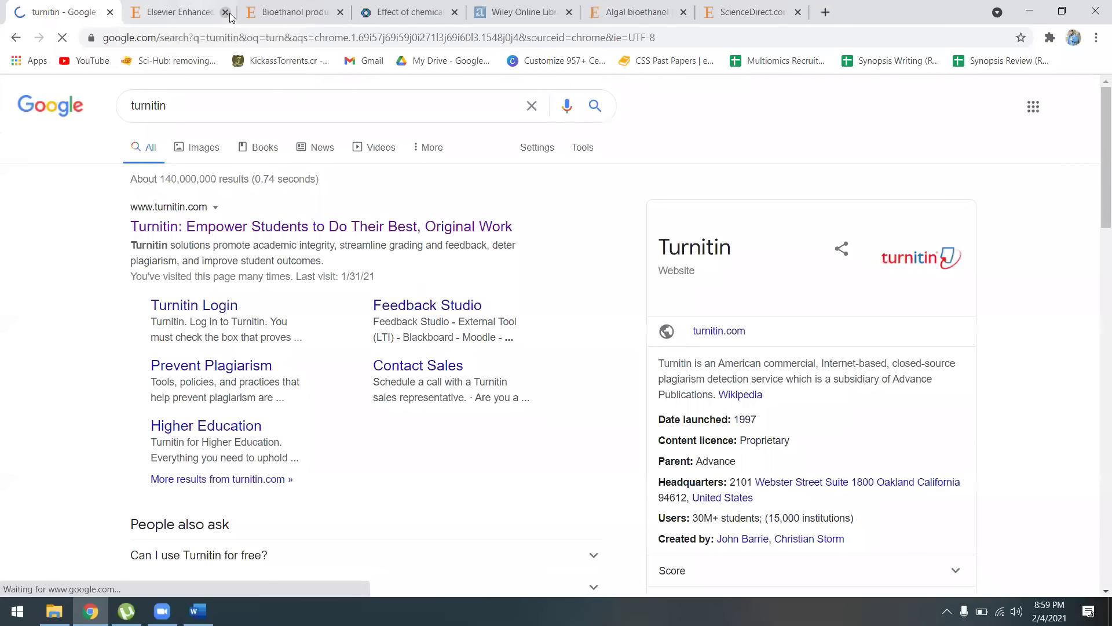
- Close the six remaining journal article tabs, keeping only the turnitin search results open
{"action": "left_click", "coordinate": [225, 12]}
{"action": "left_click", "coordinate": [226, 12]}
{"action": "left_click", "coordinate": [225, 12]}
{"action": "left_click", "coordinate": [225, 12]}
{"action": "left_click", "coordinate": [226, 12]}
{"action": "left_click", "coordinate": [225, 12]}
- Open the Turnitin website from the search results and log in to the student account
{"action": "left_click", "coordinate": [241, 227]}
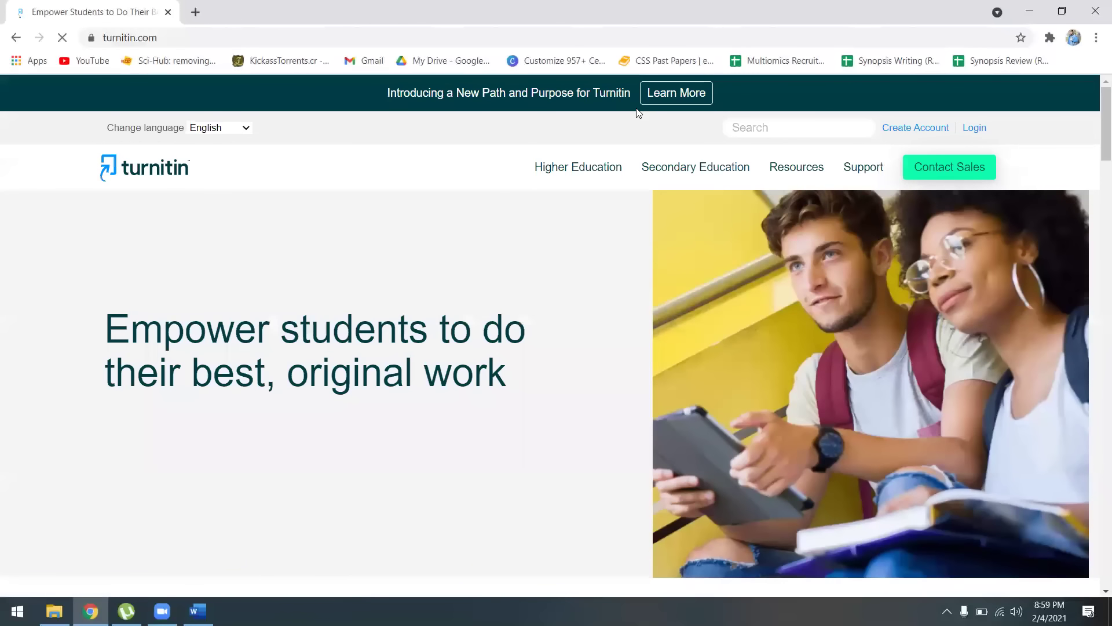
{"action": "left_click", "coordinate": [974, 127]}
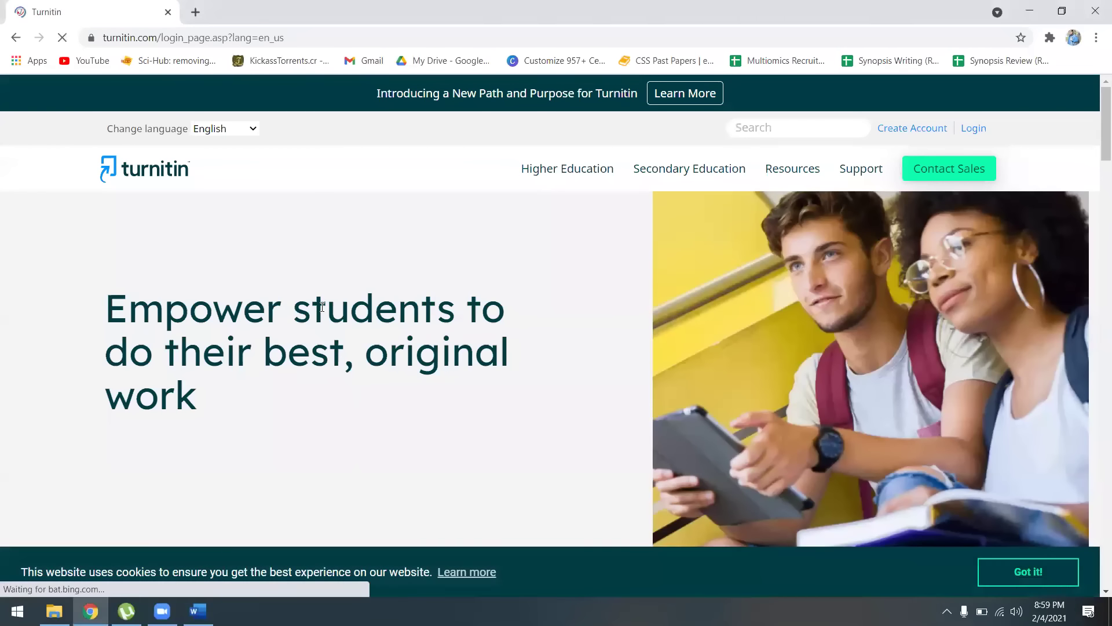
{"action": "left_click", "coordinate": [388, 398]}
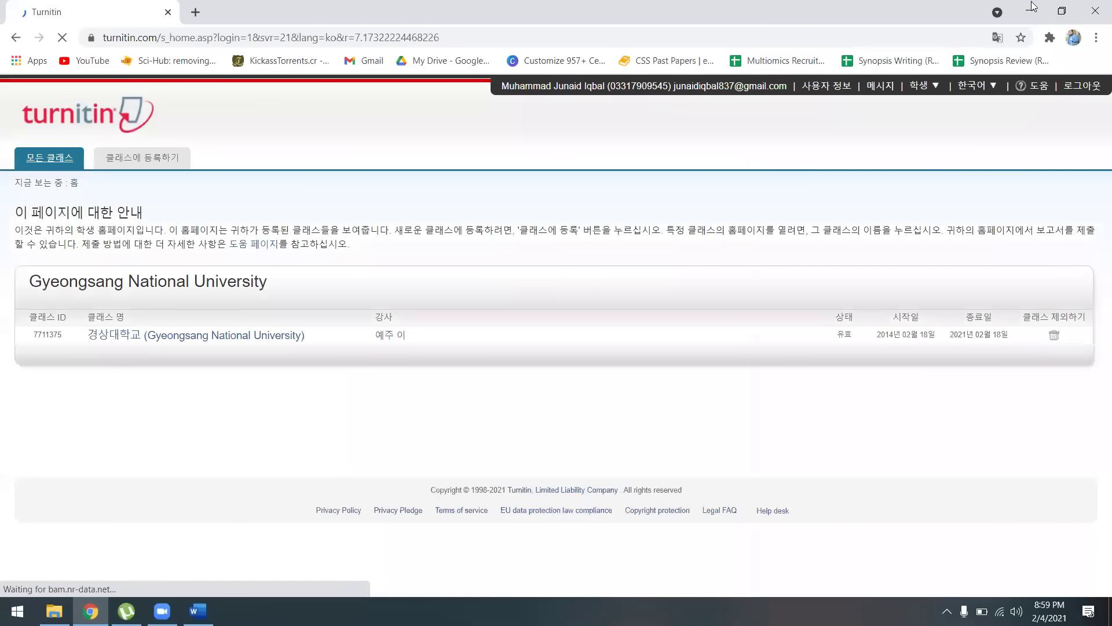
- Minimize the browser and File Explorer, close the Word proposal document and return to the Turnitin student homepage
{"action": "left_click", "coordinate": [1030, 9]}
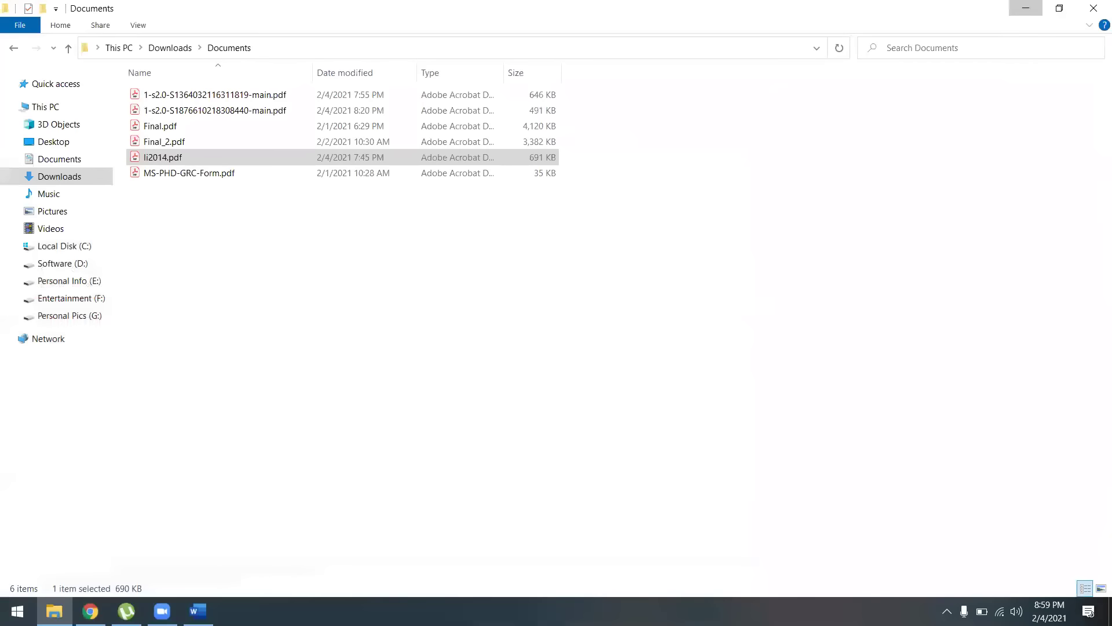
{"action": "left_click", "coordinate": [1026, 8]}
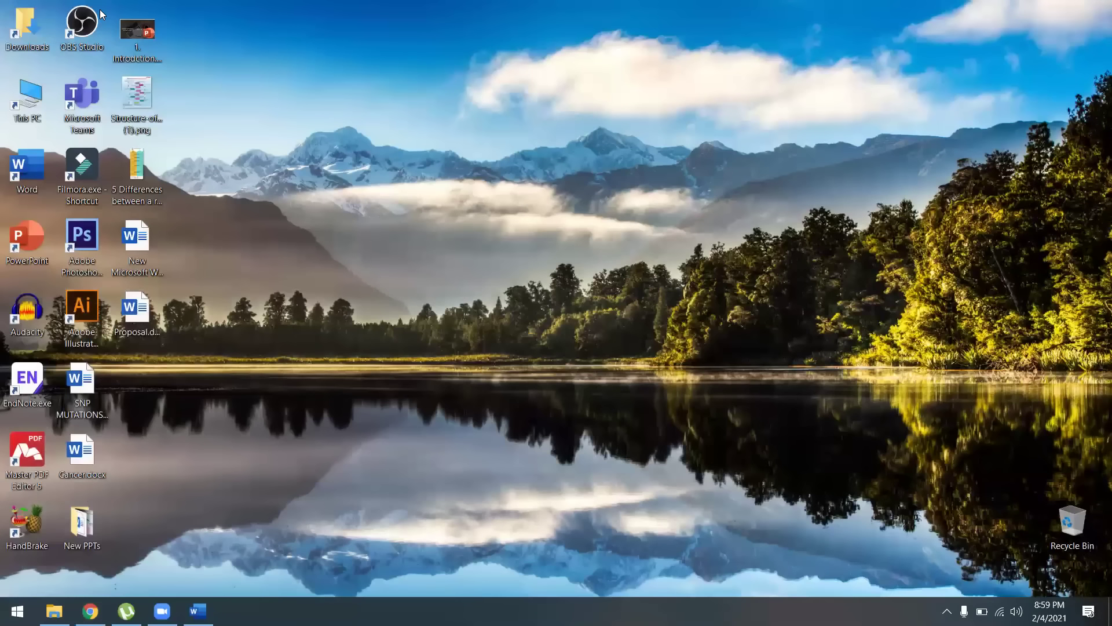
{"action": "key", "text": "alt+Tab"}
{"action": "left_click", "coordinate": [1095, 7]}
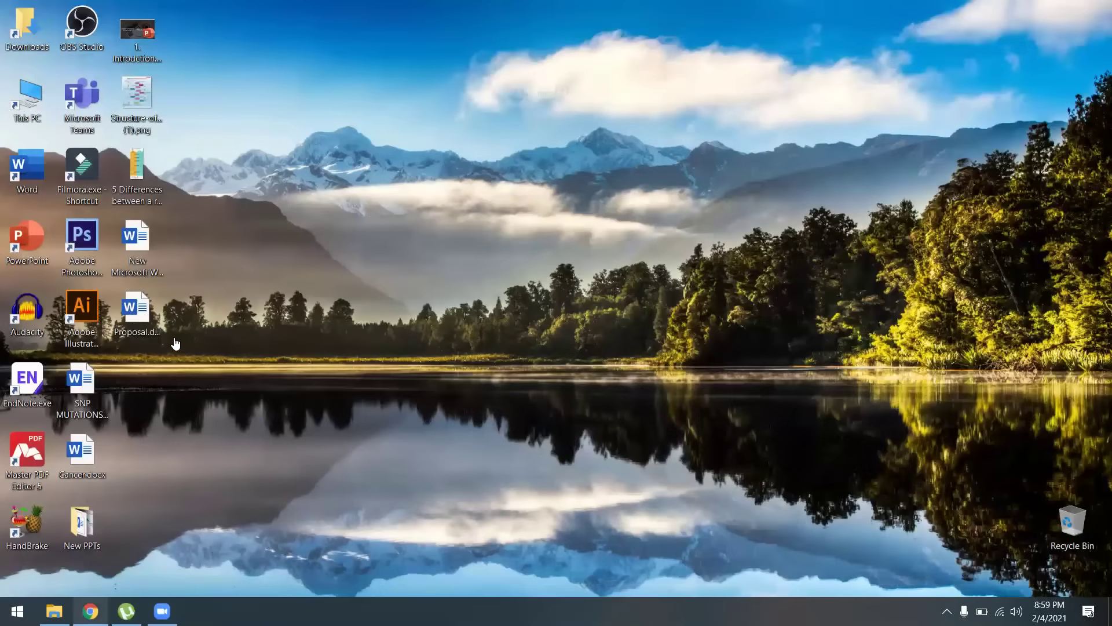
{"action": "key", "text": "alt+Tab"}
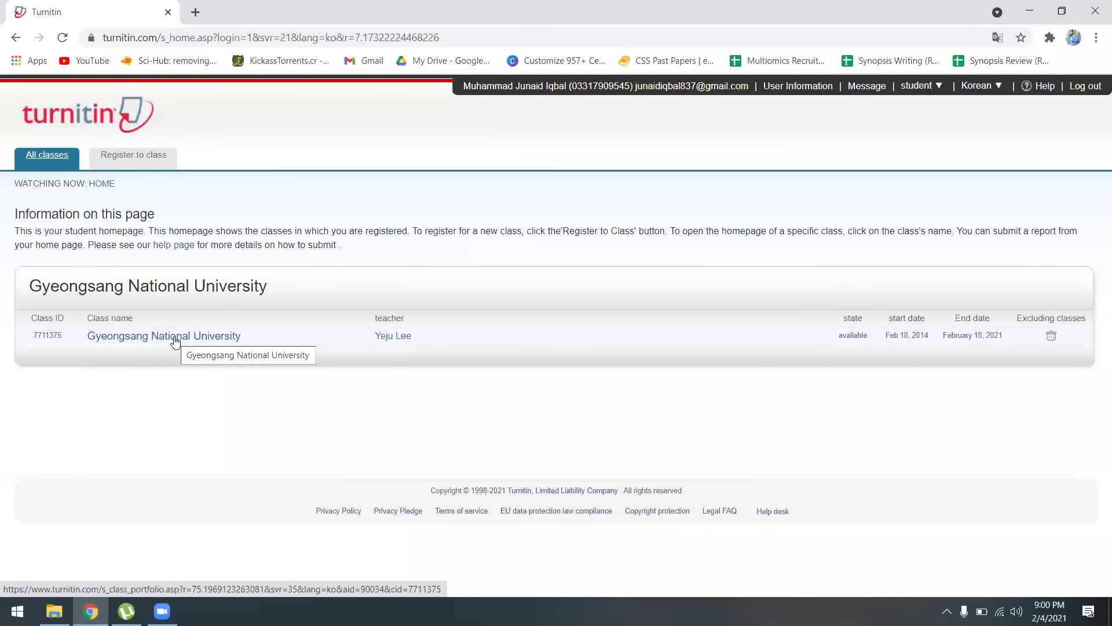
- Open the Gyeongsang National University class and start a resubmission for the first assignment in its inbox, accepting the resubmission notice
{"action": "left_click", "coordinate": [175, 339]}
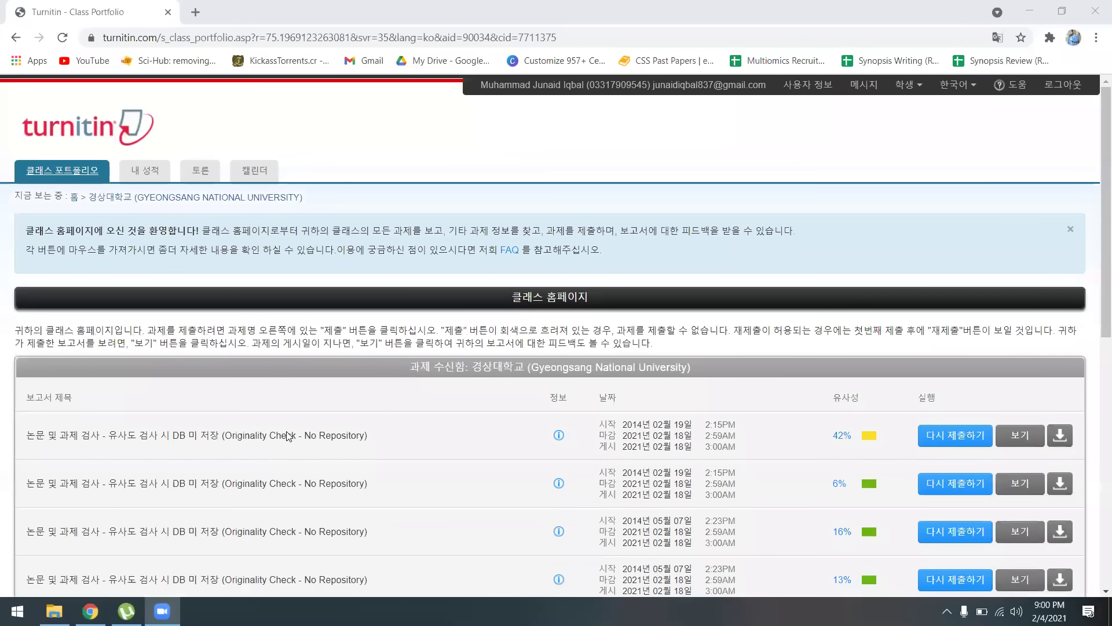
{"action": "scroll", "coordinate": [286, 436], "scroll_direction": "down", "scroll_amount": 3}
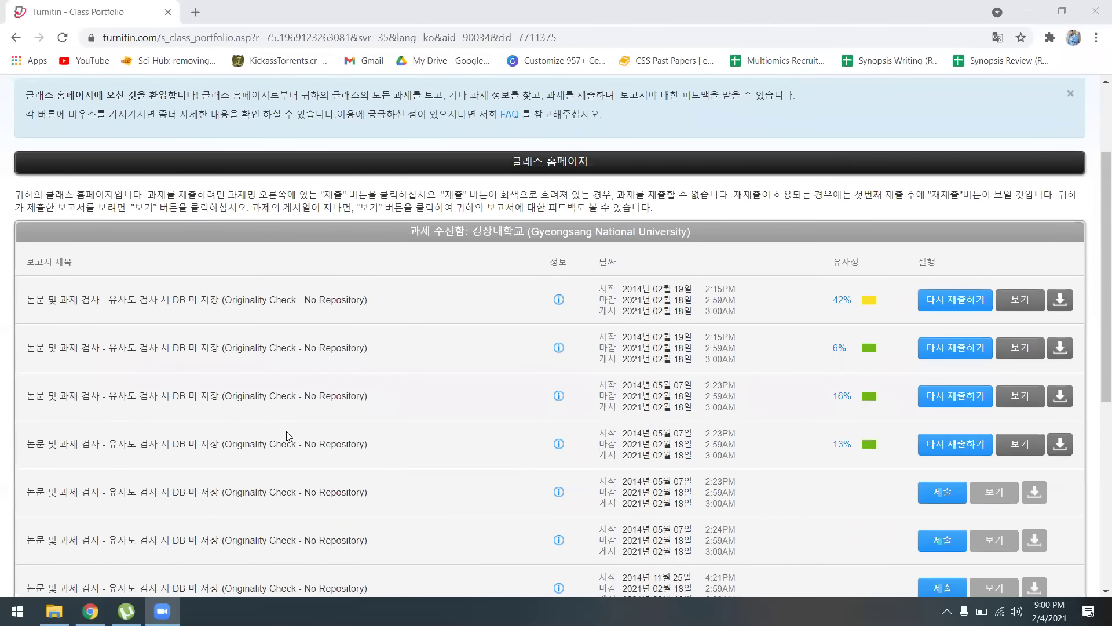
{"action": "scroll", "coordinate": [286, 437], "scroll_direction": "down", "scroll_amount": 1}
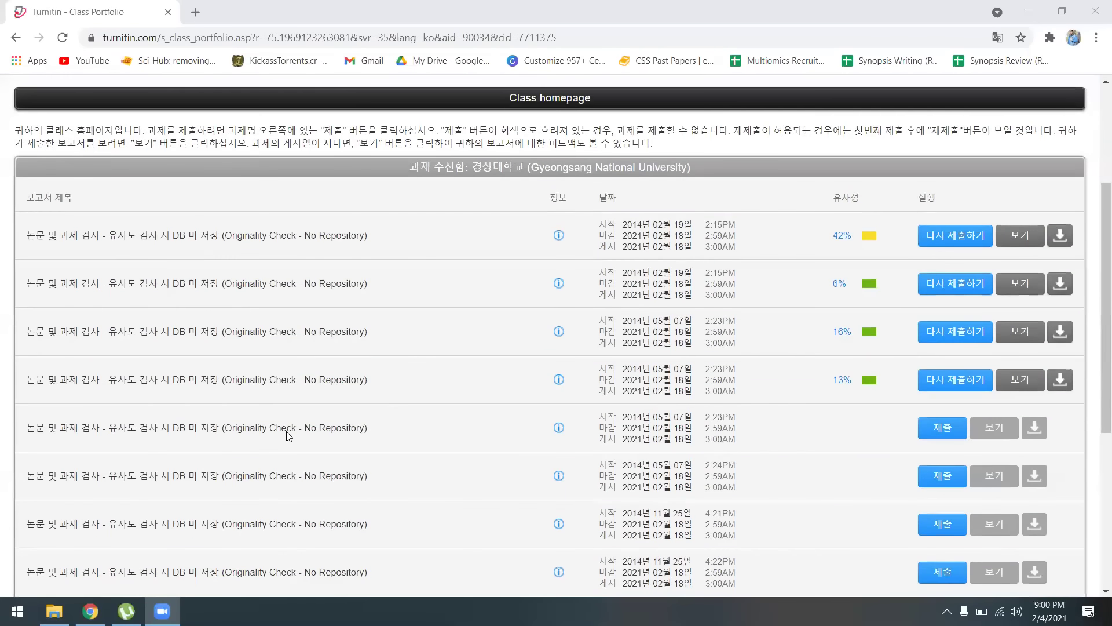
{"action": "scroll", "coordinate": [288, 437], "scroll_direction": "down", "scroll_amount": 1}
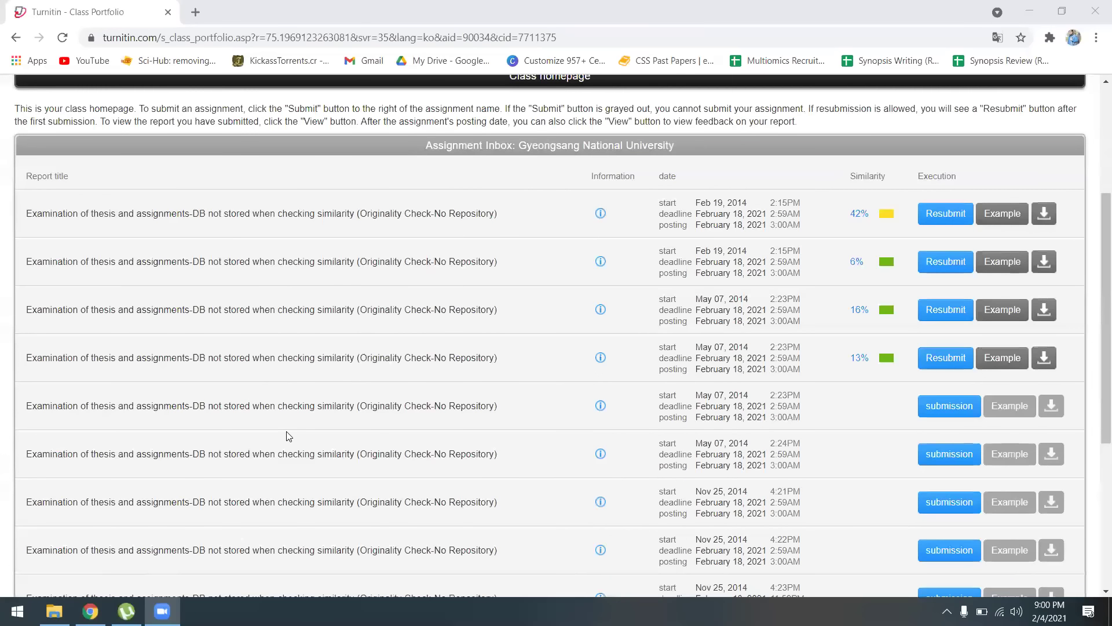
{"action": "scroll", "coordinate": [288, 437], "scroll_direction": "down", "scroll_amount": 5}
{"action": "scroll", "coordinate": [288, 437], "scroll_direction": "up", "scroll_amount": 3}
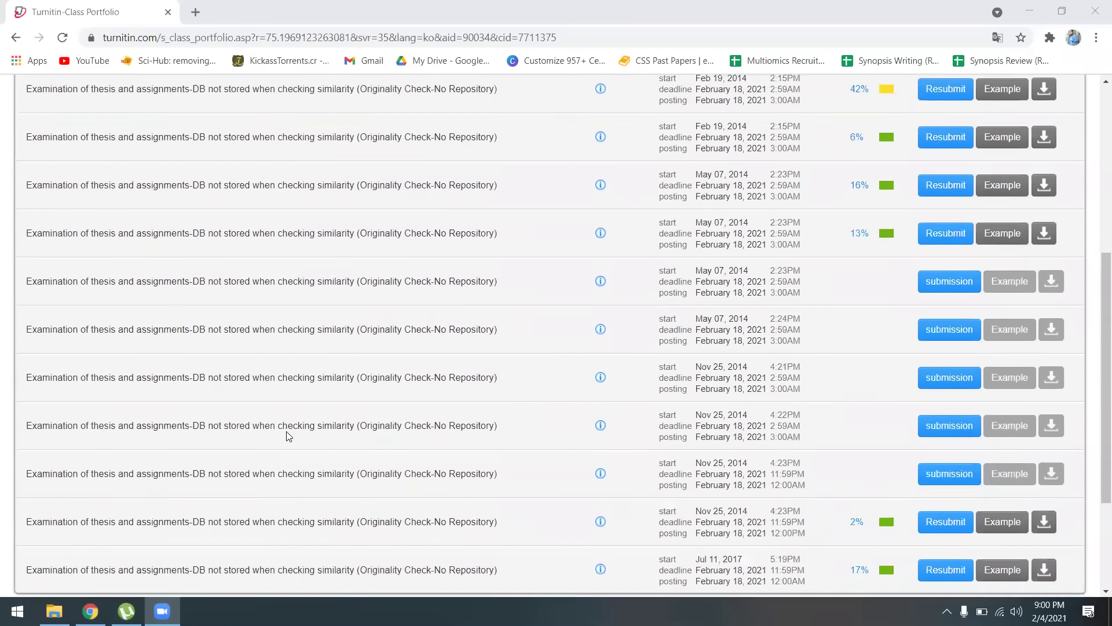
{"action": "scroll", "coordinate": [288, 436], "scroll_direction": "up", "scroll_amount": 1}
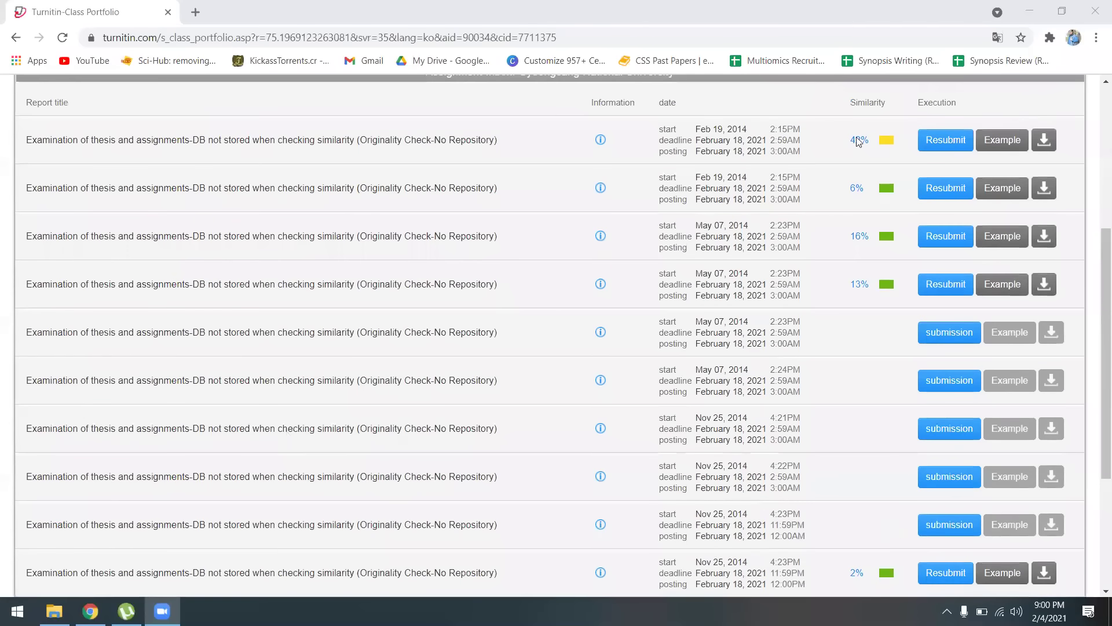
{"action": "left_click", "coordinate": [953, 139]}
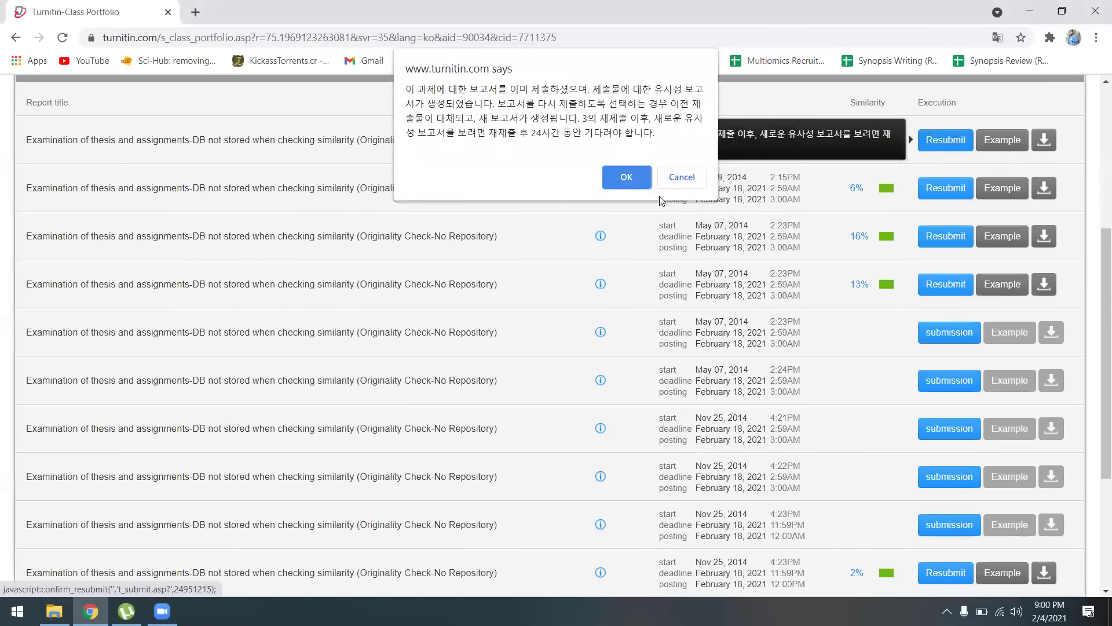
{"action": "left_click", "coordinate": [626, 177]}
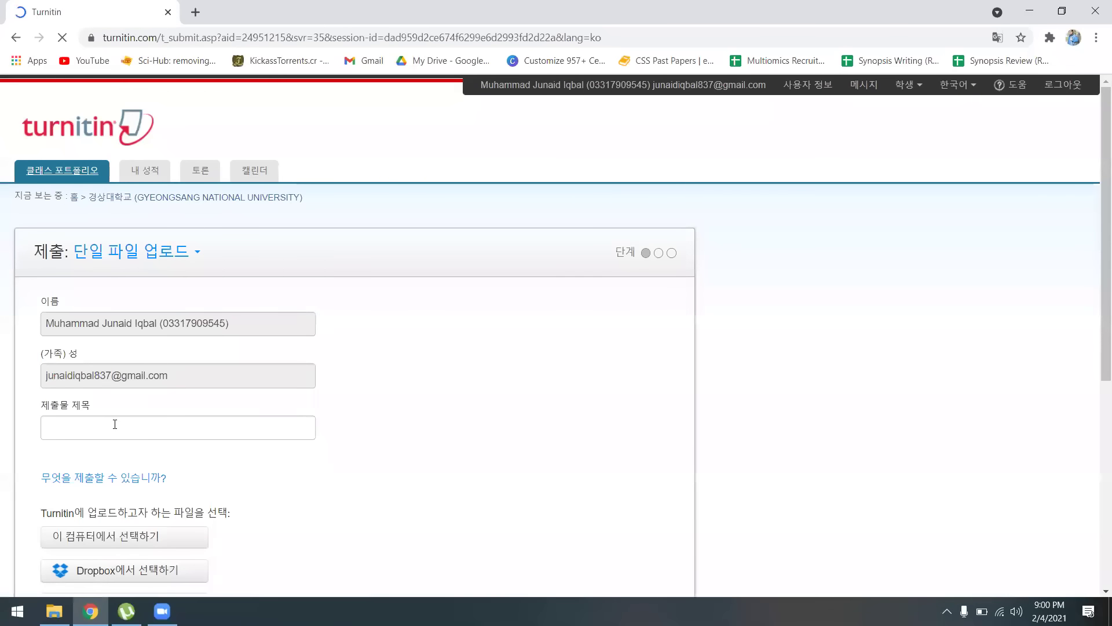
- Enter the submission title "paper" and select Proposal.docx from the Desktop as the file to submit
{"action": "left_click", "coordinate": [115, 427]}
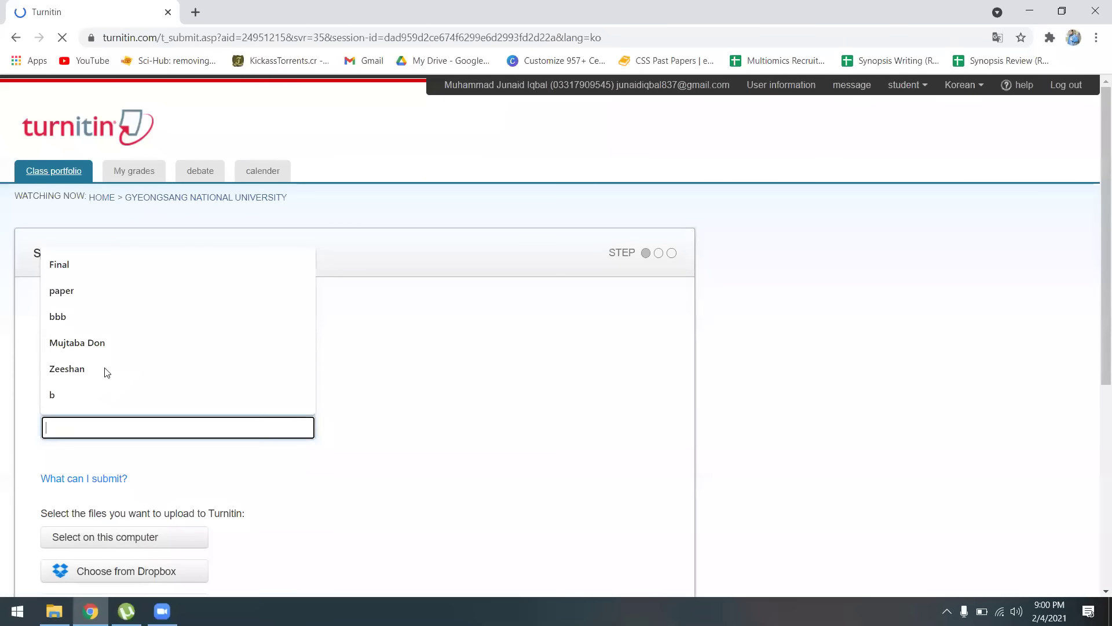
{"action": "left_click", "coordinate": [80, 289]}
{"action": "left_click", "coordinate": [115, 533]}
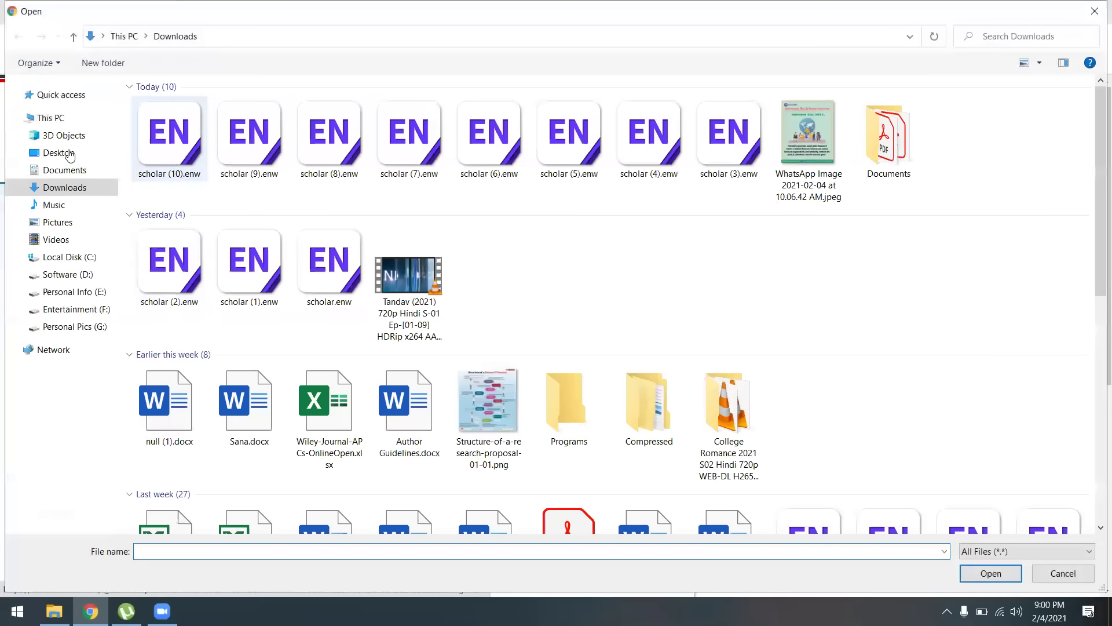
{"action": "left_click", "coordinate": [69, 153]}
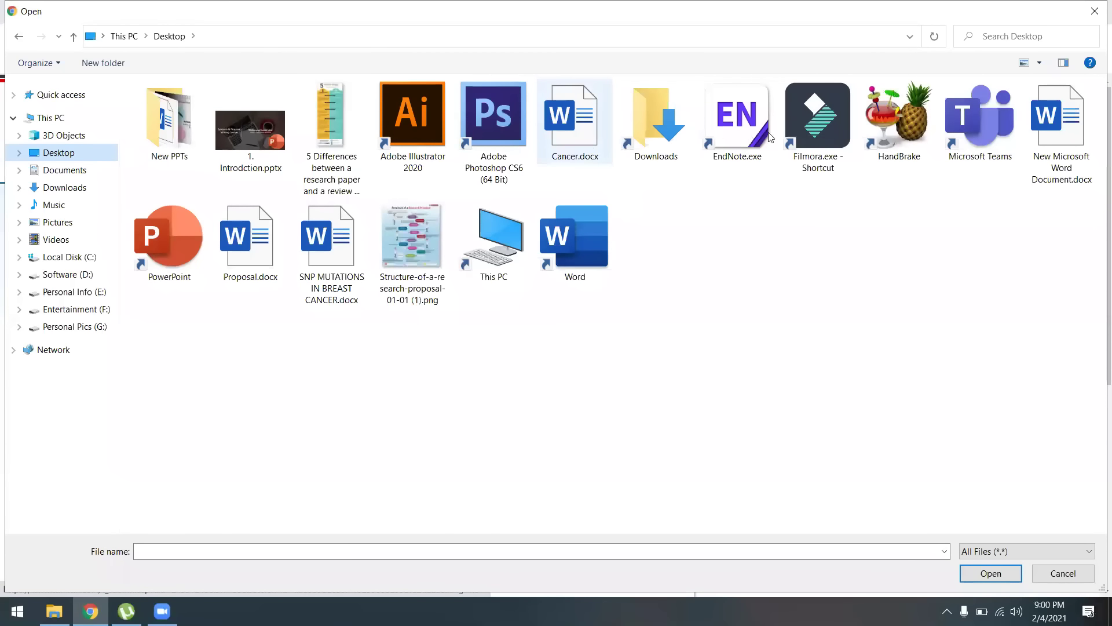
{"action": "left_click", "coordinate": [268, 272]}
{"action": "key", "text": "Return"}
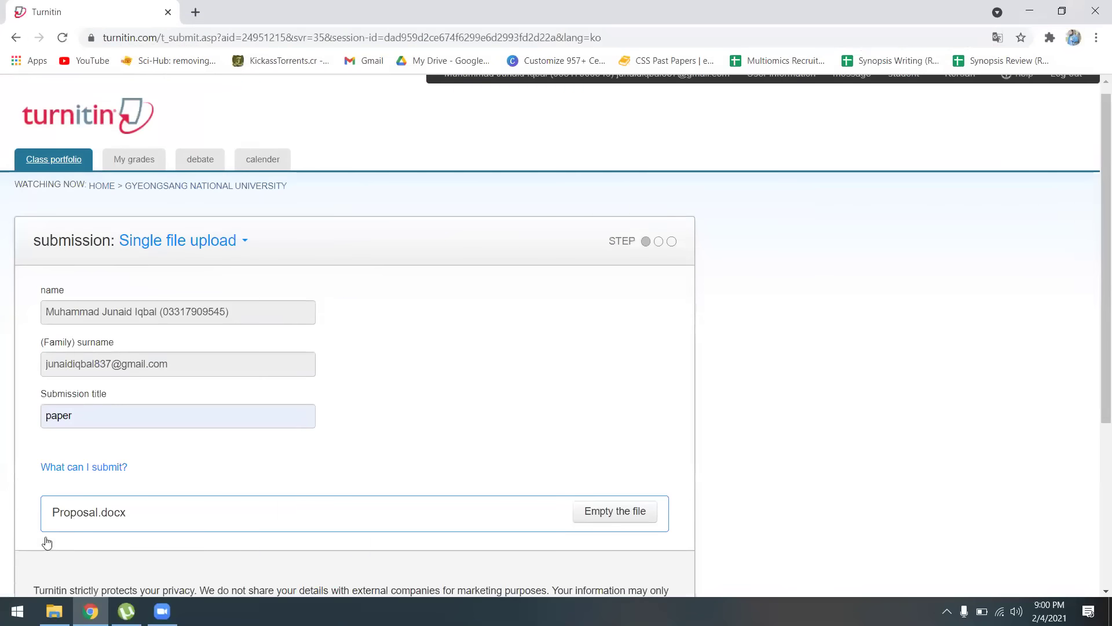
- Upload Proposal.docx and confirm the submission once its preview has been generated
{"action": "scroll", "coordinate": [58, 405], "scroll_direction": "down", "scroll_amount": 2}
{"action": "left_click", "coordinate": [43, 538]}
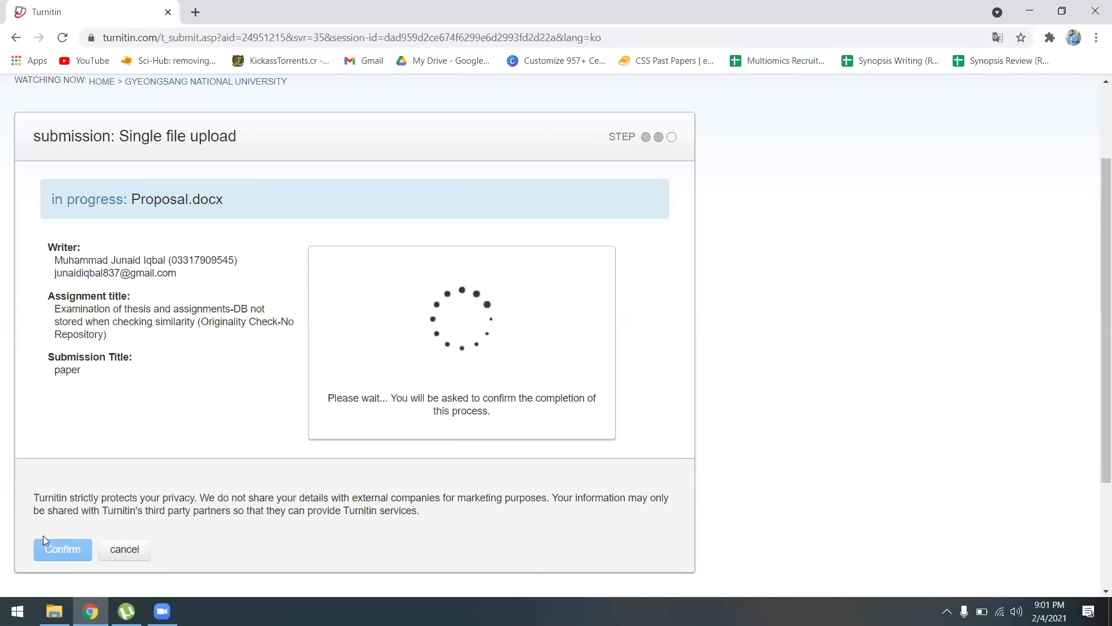
{"action": "scroll", "coordinate": [43, 540], "scroll_direction": "down", "scroll_amount": 3}
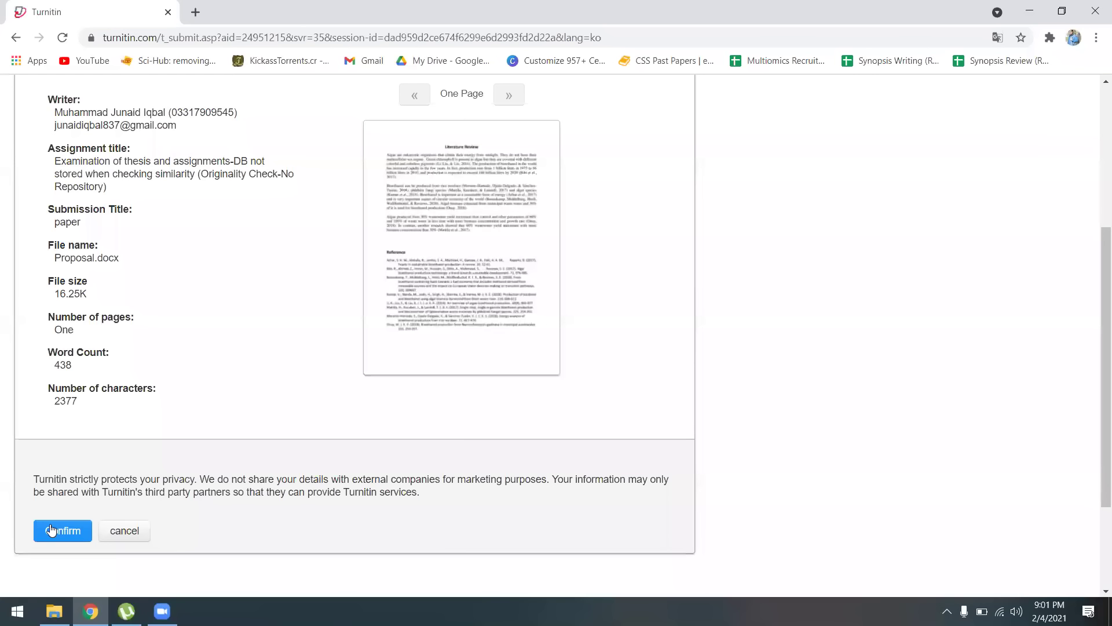
{"action": "left_click", "coordinate": [51, 529]}
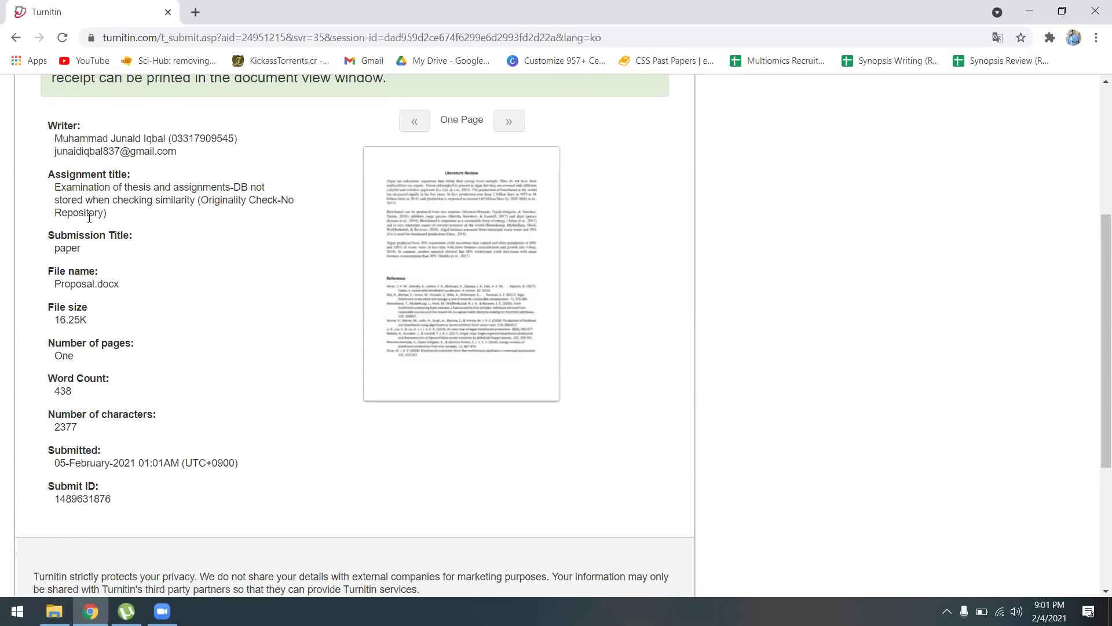
- Return to the assignment list, review the inbox entries and reload the page to update the first assignment's similarity status
{"action": "scroll", "coordinate": [133, 308], "scroll_direction": "down", "scroll_amount": 4}
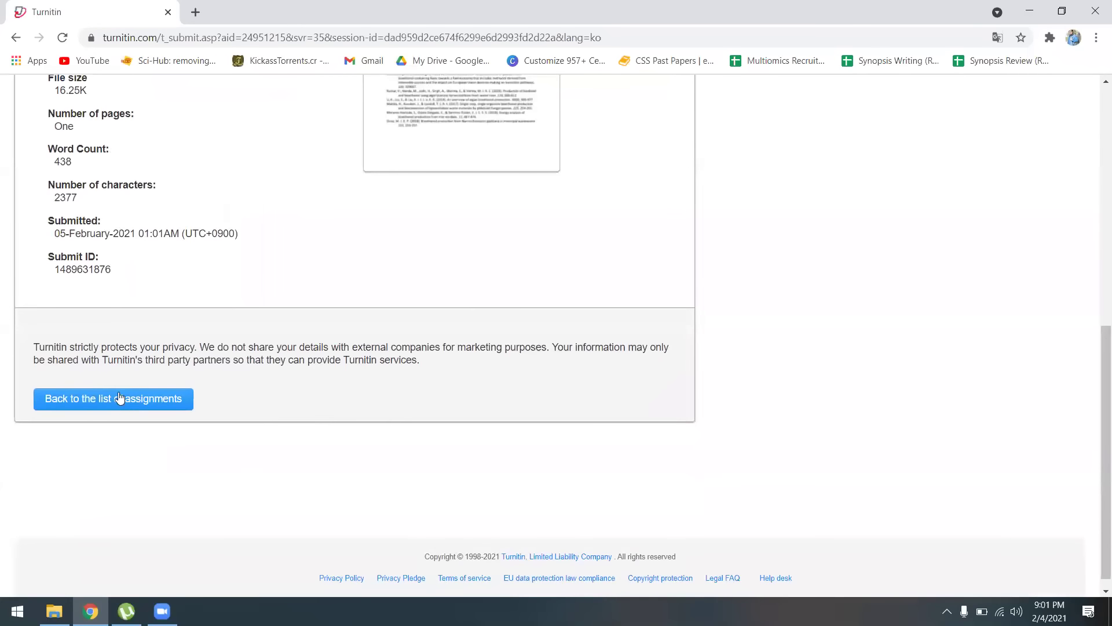
{"action": "left_click", "coordinate": [120, 400]}
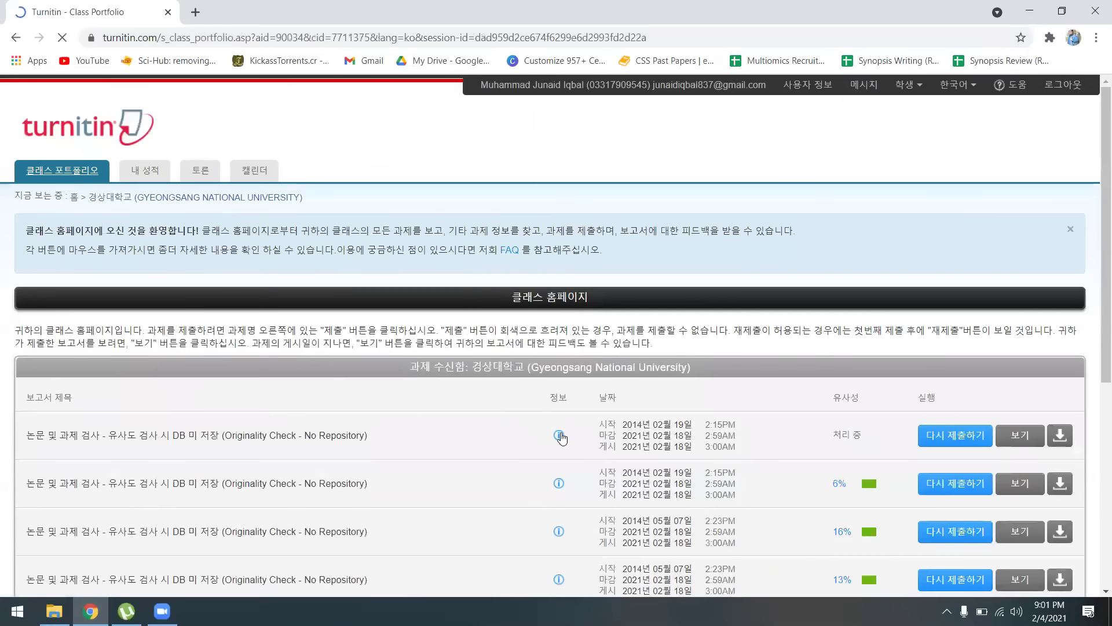
{"action": "mouse_move", "coordinate": [561, 435]}
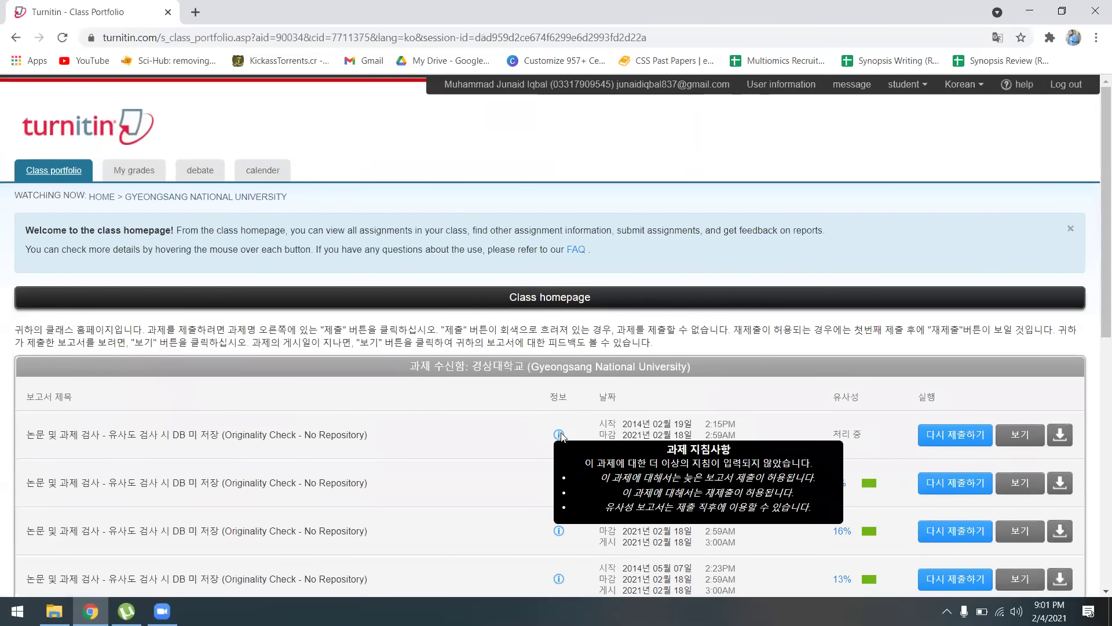
{"action": "scroll", "coordinate": [561, 436], "scroll_direction": "down", "scroll_amount": 5}
{"action": "scroll", "coordinate": [561, 436], "scroll_direction": "down", "scroll_amount": 3}
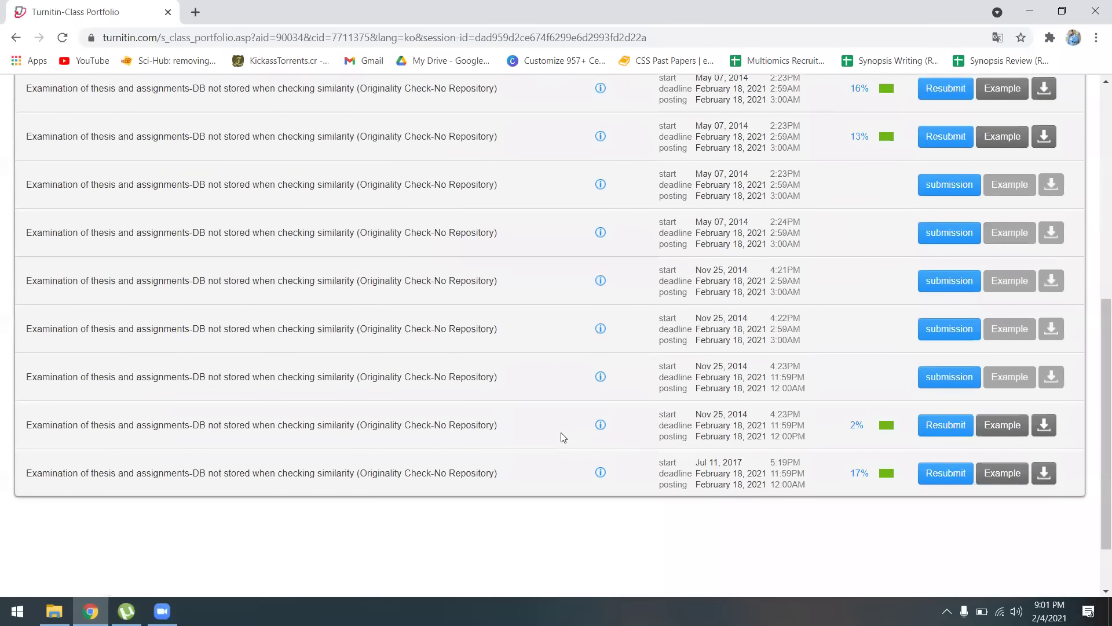
{"action": "scroll", "coordinate": [562, 437], "scroll_direction": "down", "scroll_amount": 2}
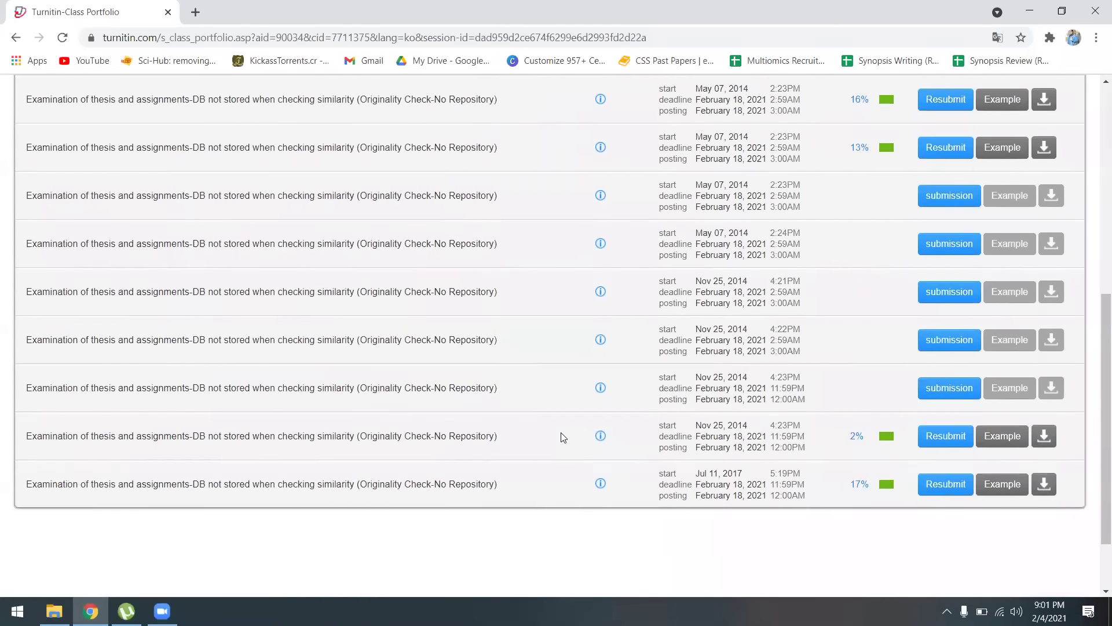
{"action": "scroll", "coordinate": [561, 436], "scroll_direction": "up", "scroll_amount": 6}
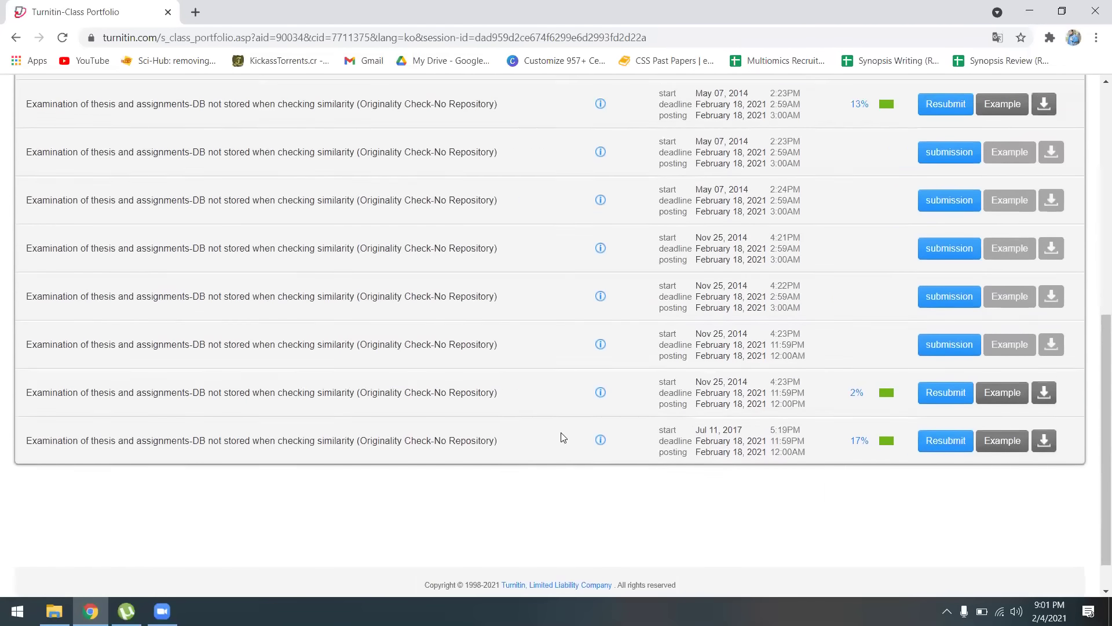
{"action": "scroll", "coordinate": [545, 369], "scroll_direction": "up", "scroll_amount": 3}
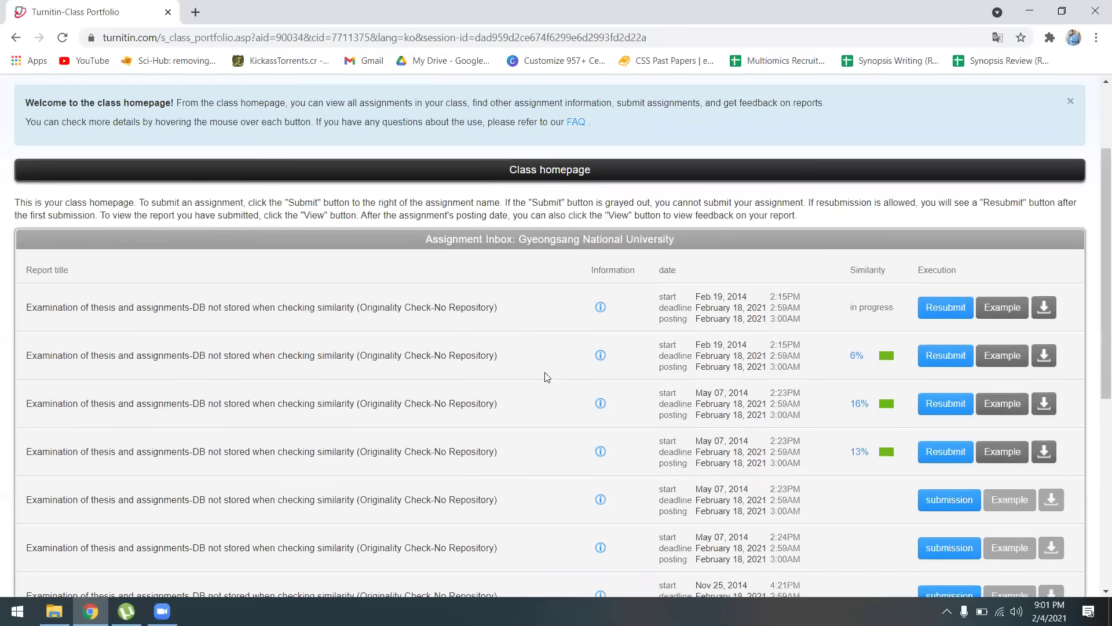
{"action": "scroll", "coordinate": [545, 373], "scroll_direction": "down", "scroll_amount": 3}
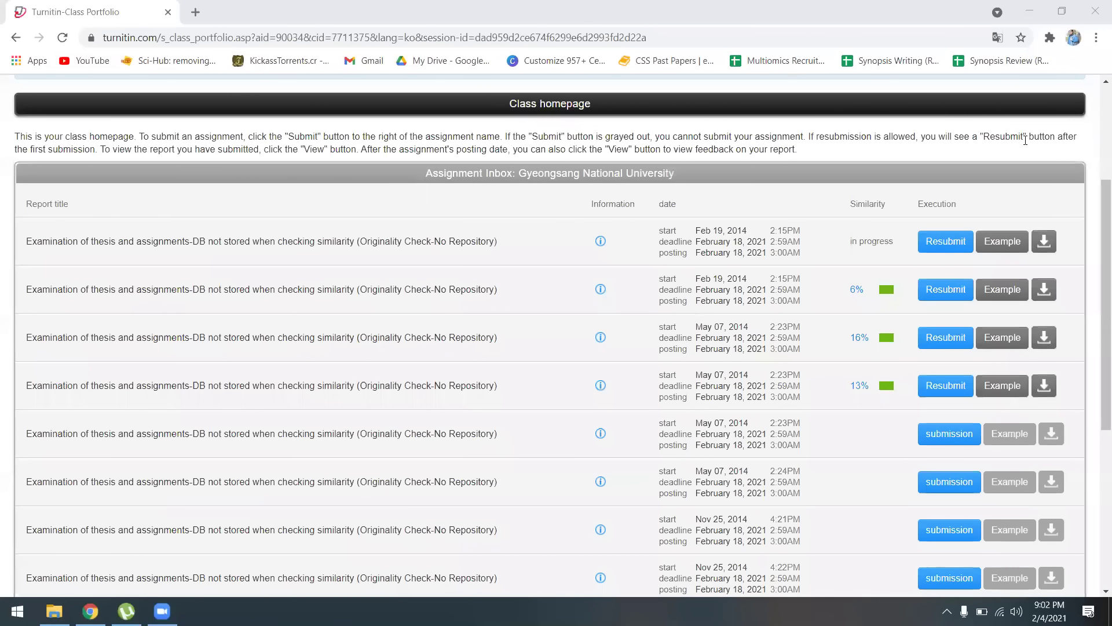
{"action": "left_click", "coordinate": [64, 39]}
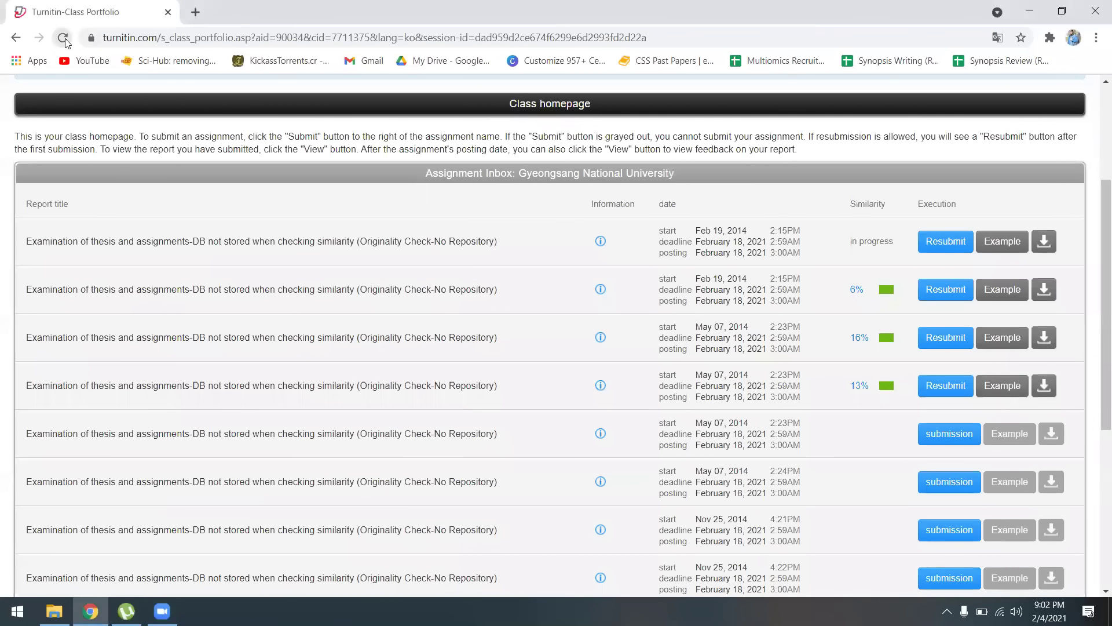
{"action": "left_click", "coordinate": [63, 39]}
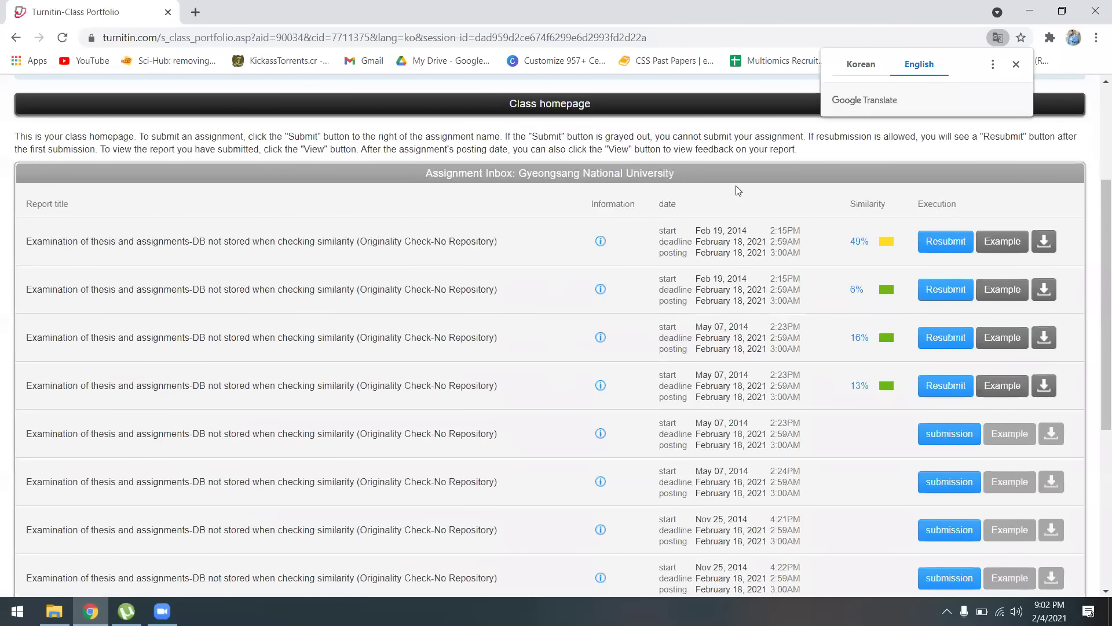
- Open the first assignment's report in Feedback Studio, dismiss the translation and download manager pop-ups, and examine the highlighted matches
{"action": "left_click", "coordinate": [990, 244]}
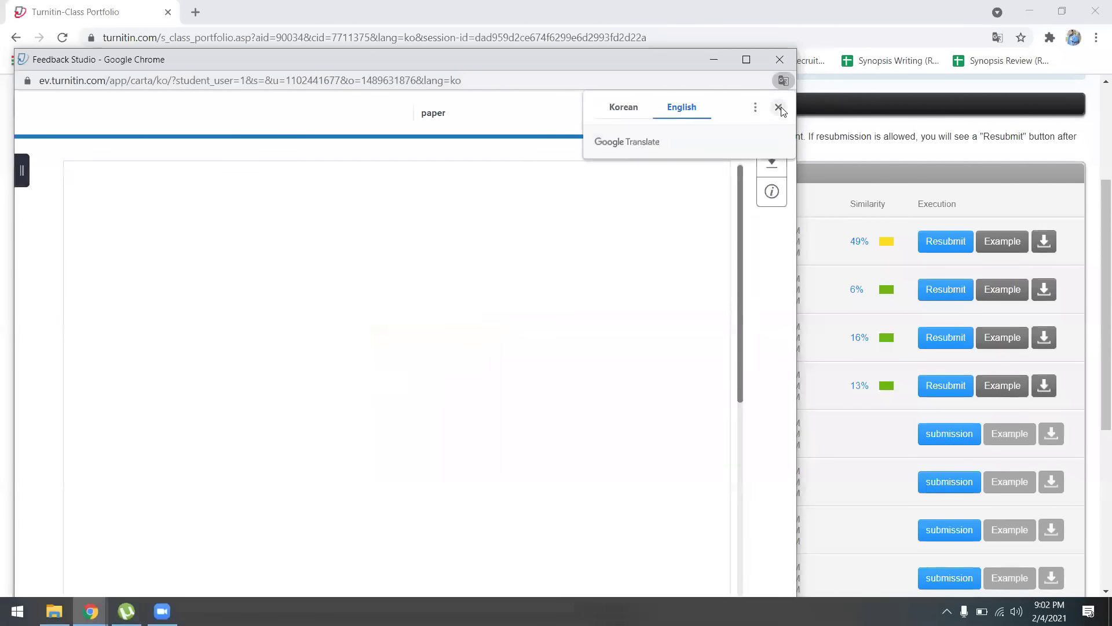
{"action": "left_click", "coordinate": [780, 108]}
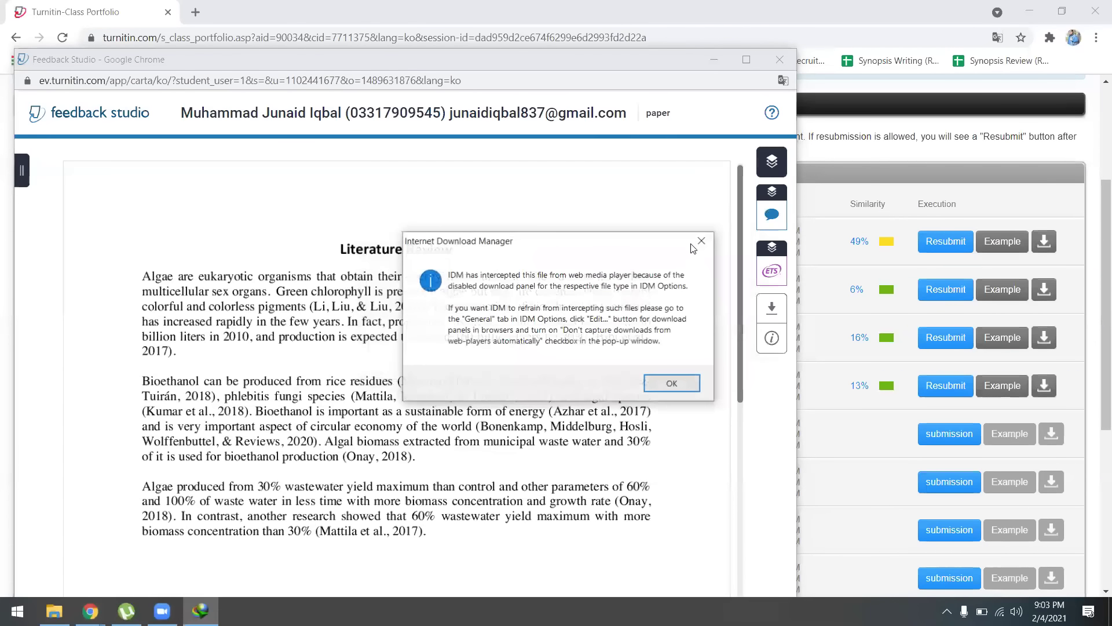
{"action": "left_click", "coordinate": [701, 240]}
{"action": "scroll", "coordinate": [527, 350], "scroll_direction": "down", "scroll_amount": 1}
{"action": "scroll", "coordinate": [527, 350], "scroll_direction": "down", "scroll_amount": 3}
{"action": "scroll", "coordinate": [528, 351], "scroll_direction": "up", "scroll_amount": 2}
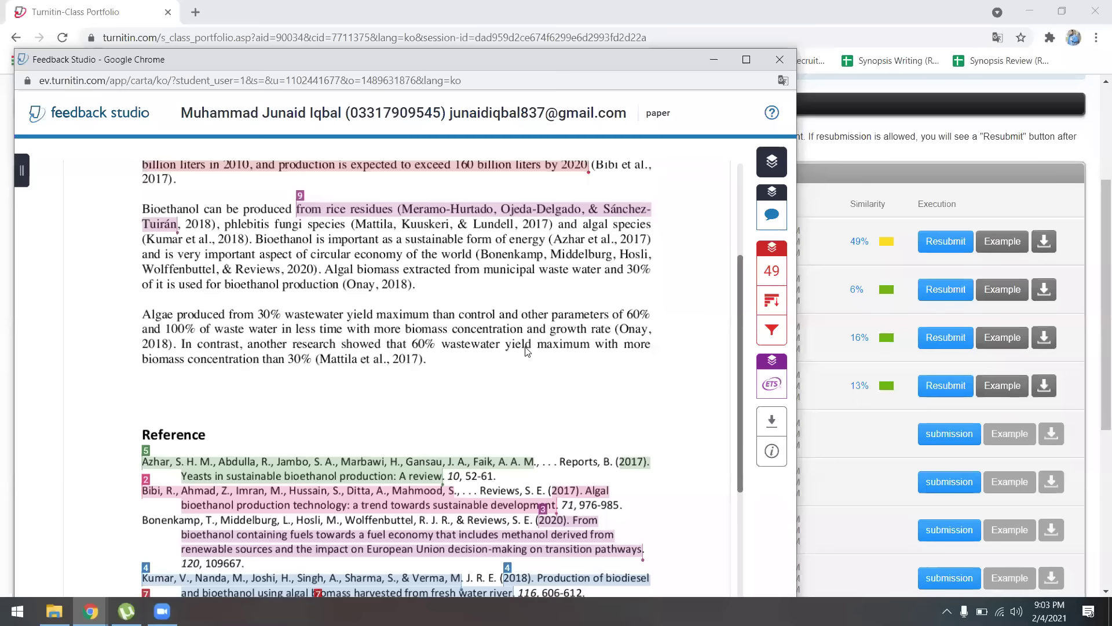
- Maximize the Feedback Studio report window and turn off the ETS grammar feedback layer so that only similarity highlights show on the paper
{"action": "scroll", "coordinate": [280, 311], "scroll_direction": "down", "scroll_amount": 5}
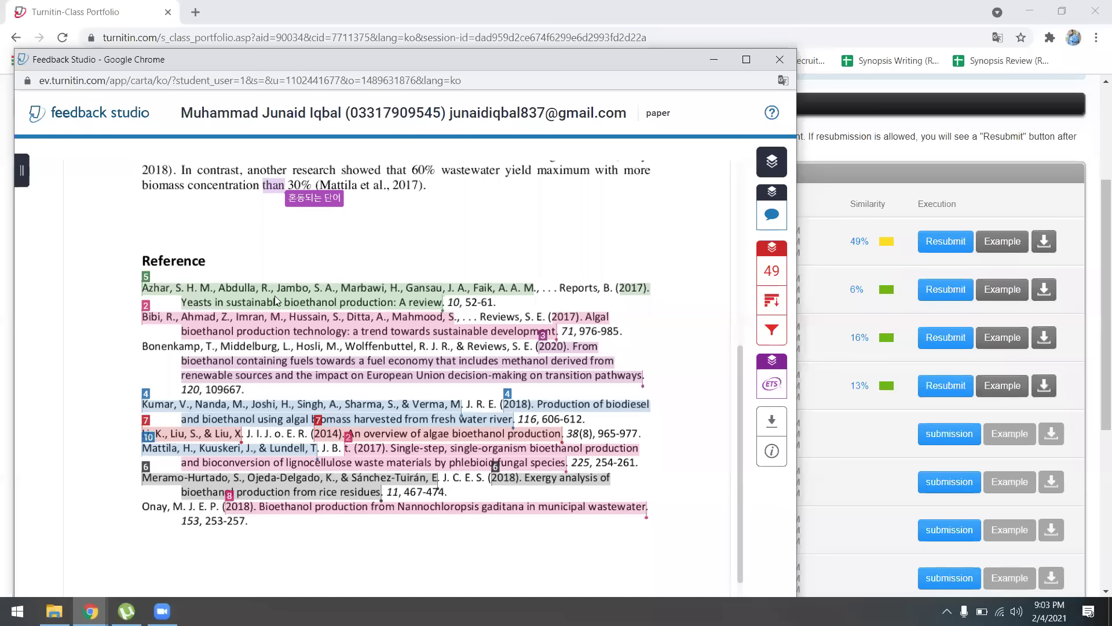
{"action": "scroll", "coordinate": [295, 298], "scroll_direction": "up", "scroll_amount": 3}
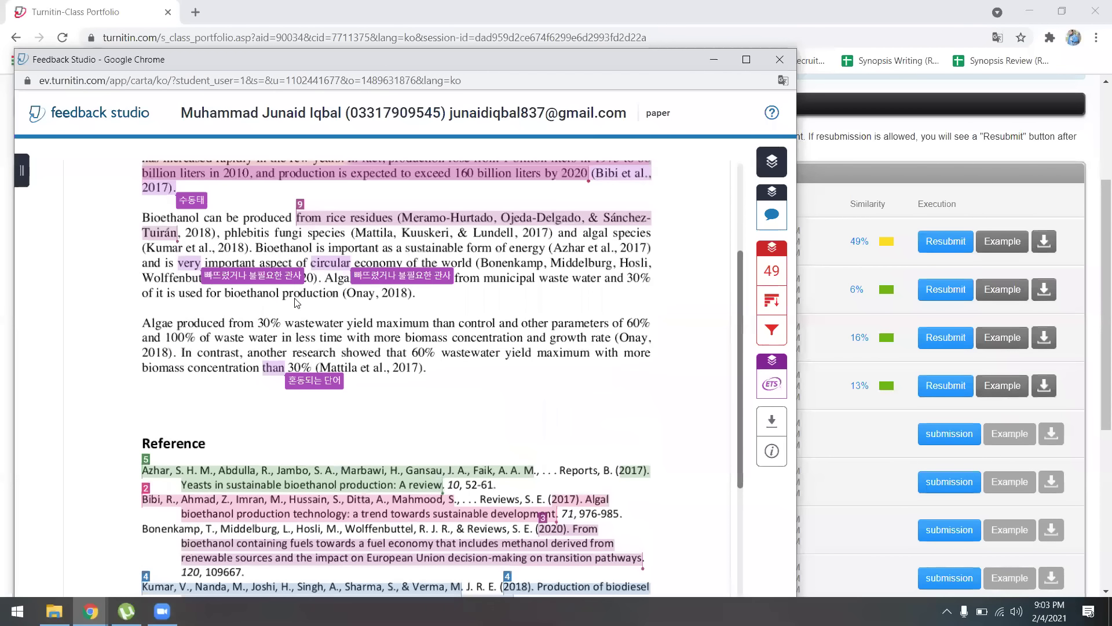
{"action": "scroll", "coordinate": [295, 301], "scroll_direction": "up", "scroll_amount": 2}
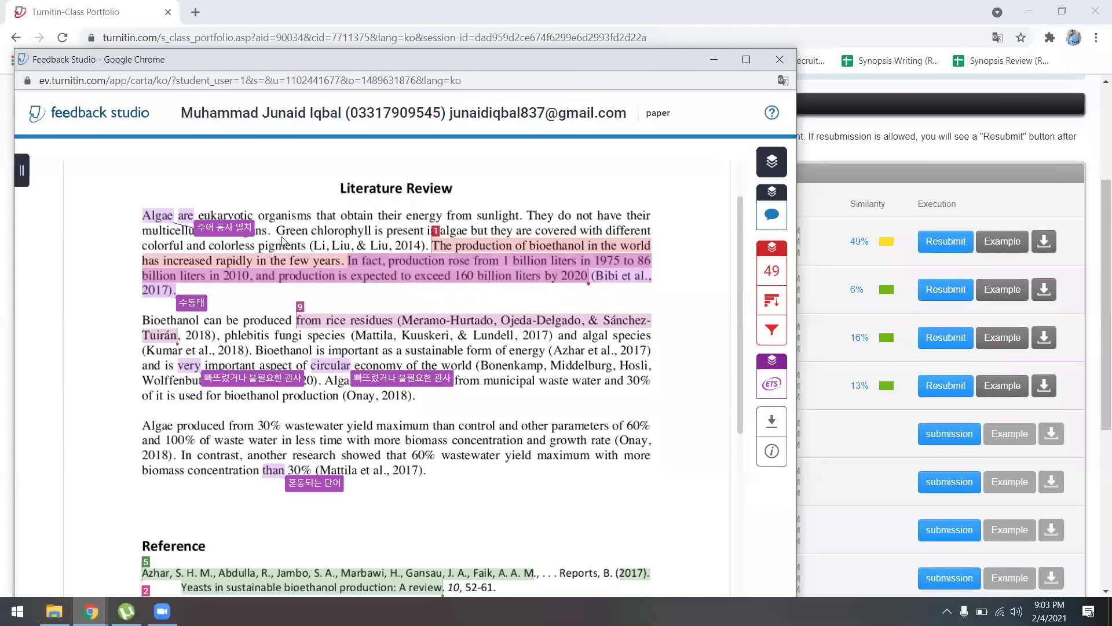
{"action": "double_click", "coordinate": [423, 61]}
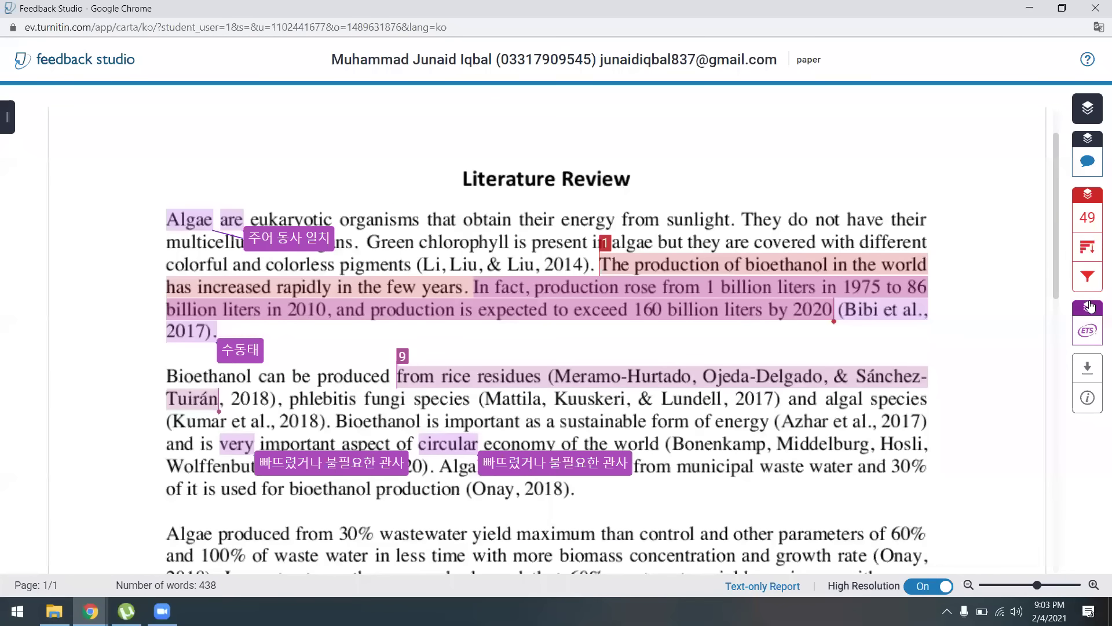
{"action": "left_click", "coordinate": [1089, 307]}
- Examine the similarity matches highlighted in the Literature Review paragraphs and compare them with those in the Reference list
{"action": "scroll", "coordinate": [532, 367], "scroll_direction": "down", "scroll_amount": 1}
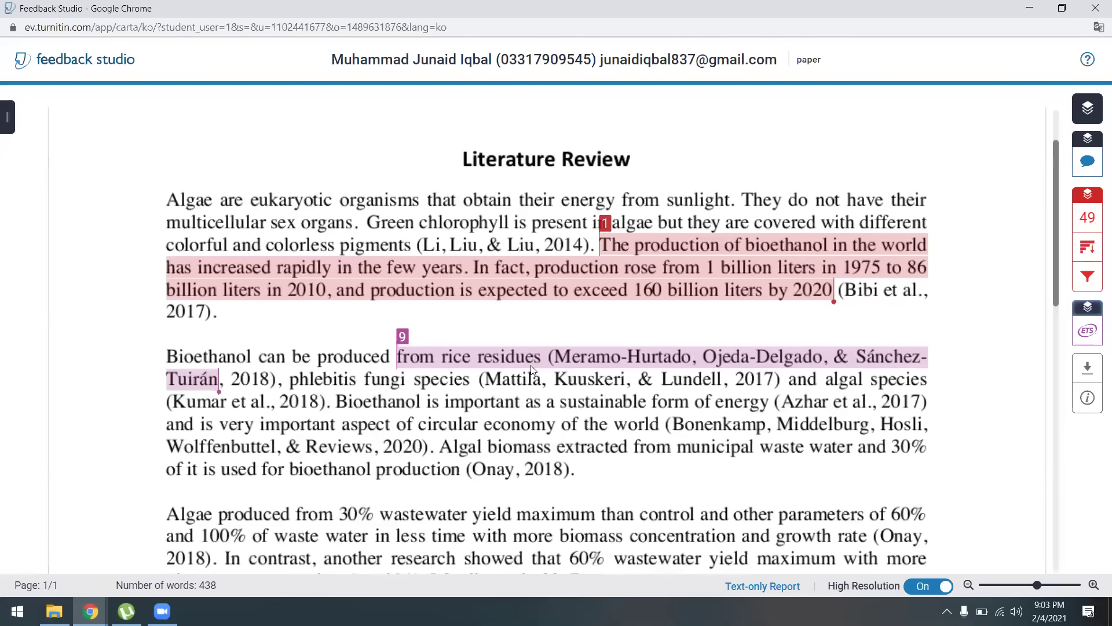
{"action": "scroll", "coordinate": [532, 367], "scroll_direction": "down", "scroll_amount": 12}
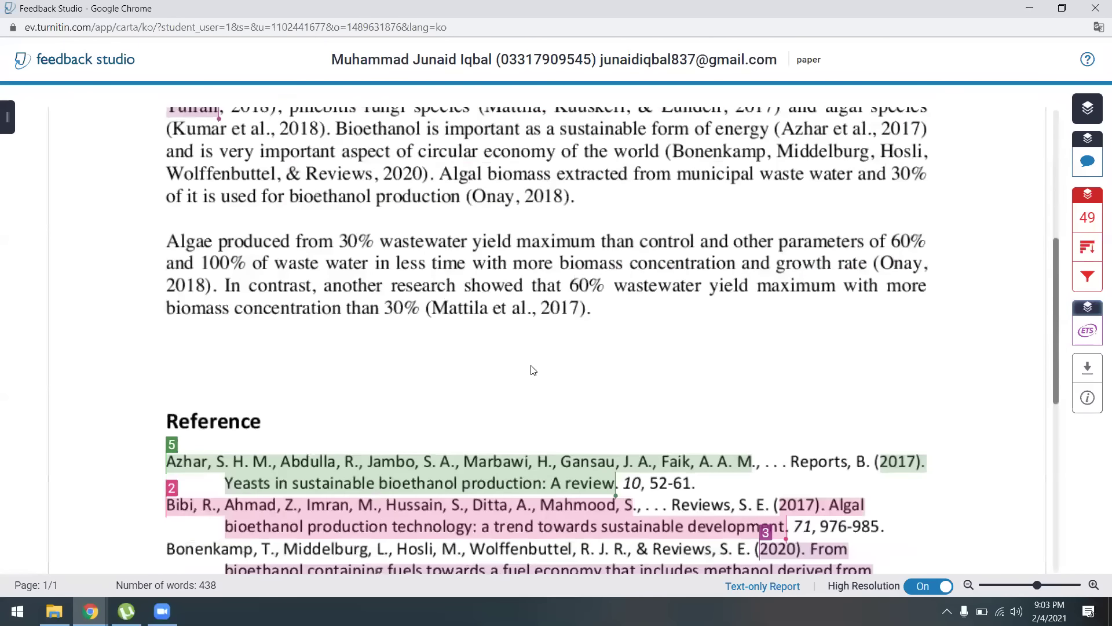
{"action": "scroll", "coordinate": [532, 366], "scroll_direction": "up", "scroll_amount": 13}
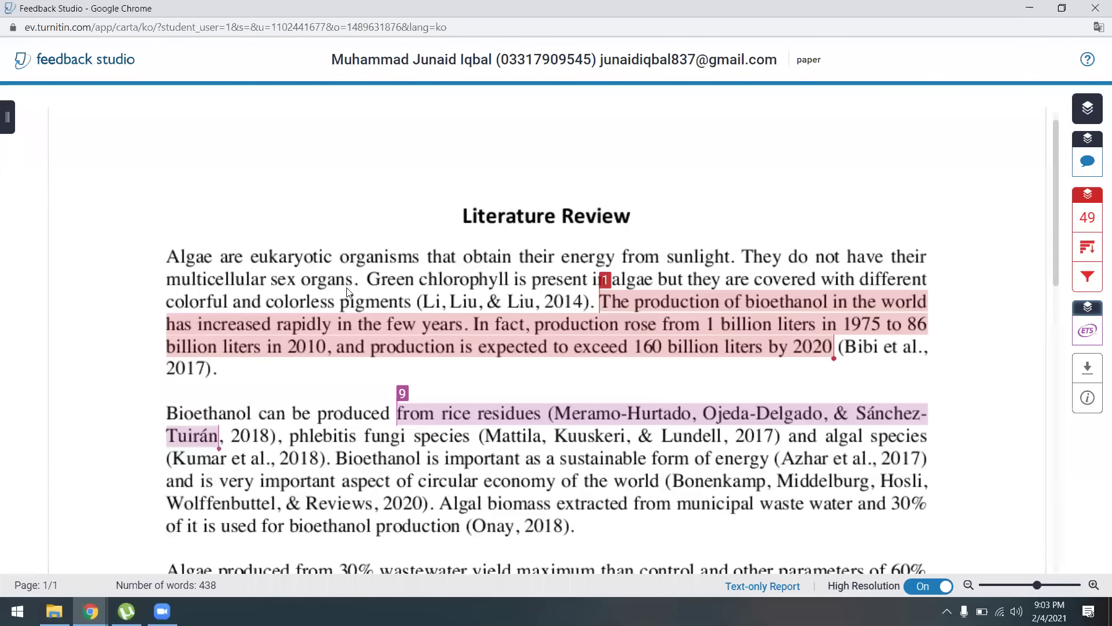
{"action": "scroll", "coordinate": [348, 294], "scroll_direction": "down", "scroll_amount": 3}
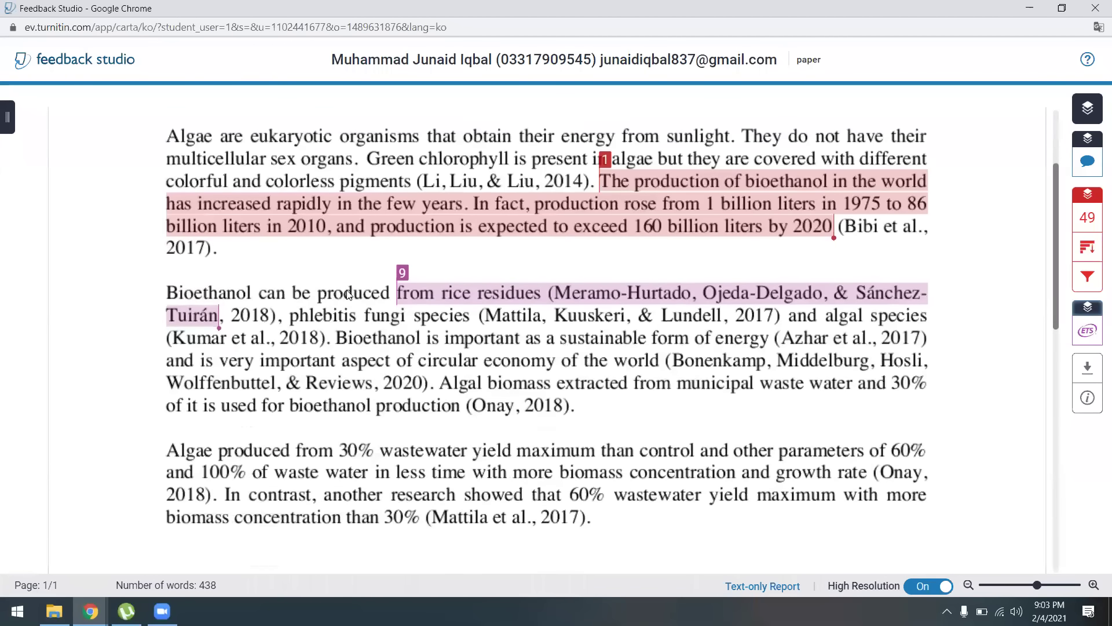
{"action": "scroll", "coordinate": [566, 218], "scroll_direction": "down", "scroll_amount": 1}
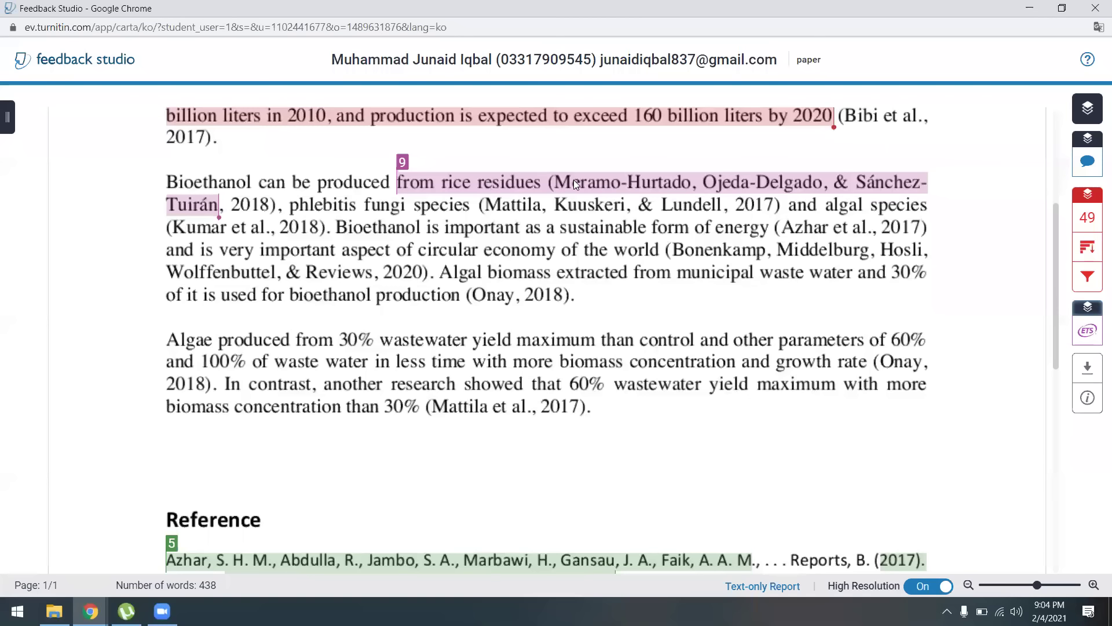
{"action": "scroll", "coordinate": [557, 229], "scroll_direction": "down", "scroll_amount": 1}
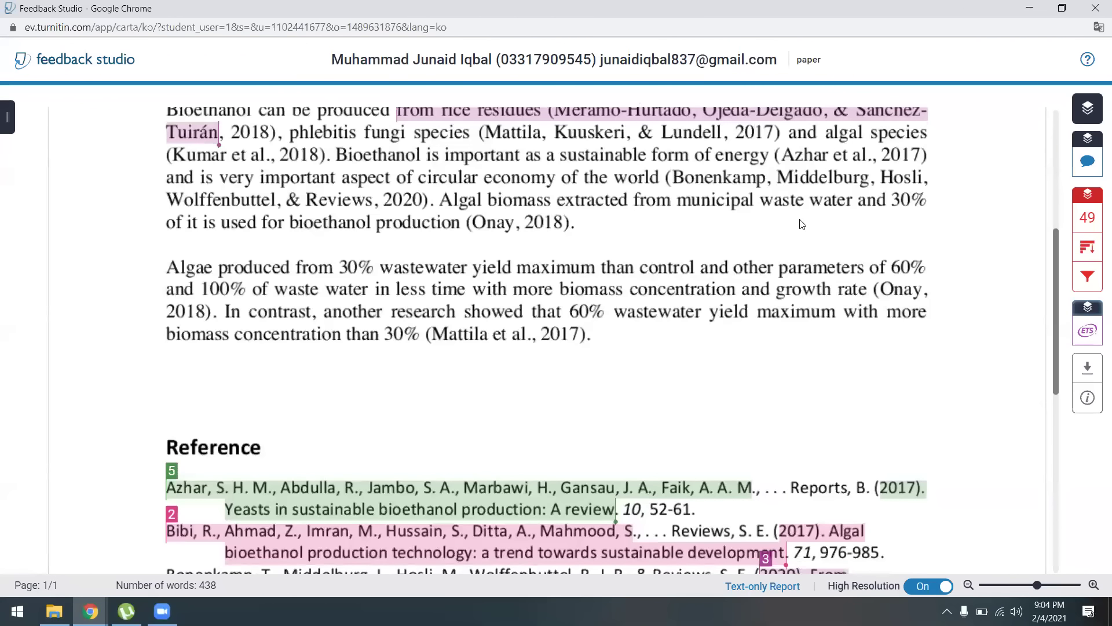
{"action": "scroll", "coordinate": [802, 224], "scroll_direction": "up", "scroll_amount": 2}
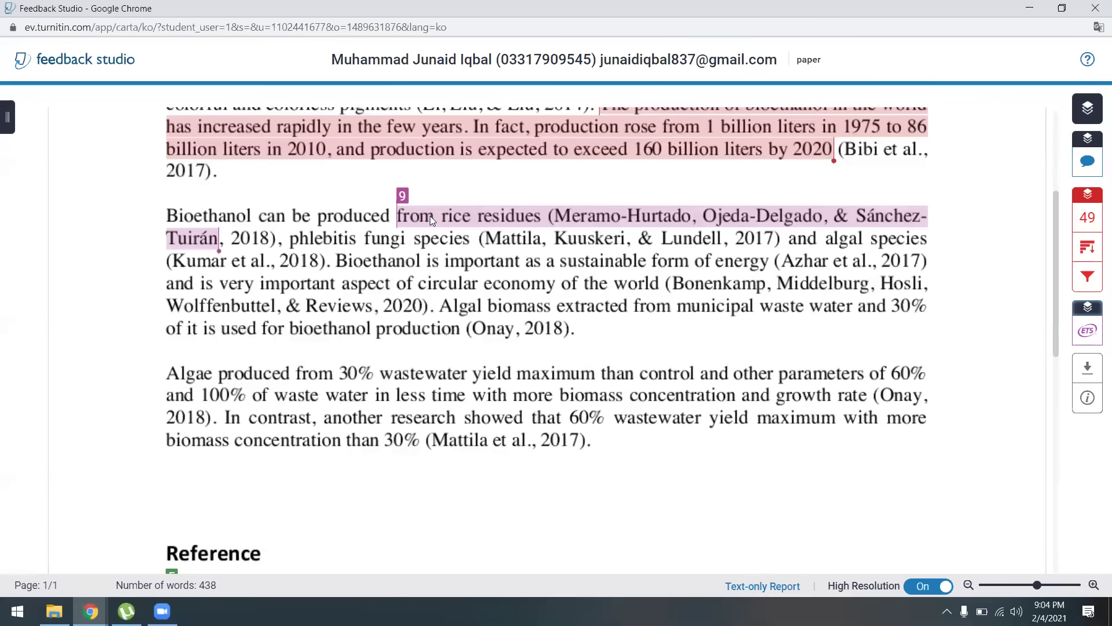
{"action": "scroll", "coordinate": [430, 215], "scroll_direction": "down", "scroll_amount": 7}
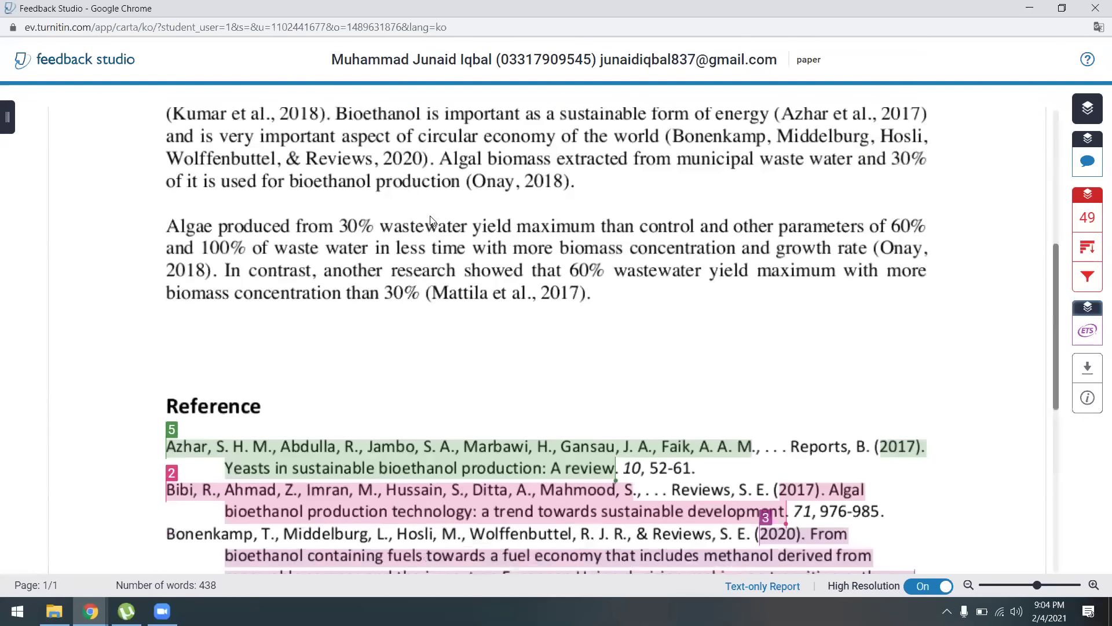
{"action": "scroll", "coordinate": [430, 216], "scroll_direction": "up", "scroll_amount": 2}
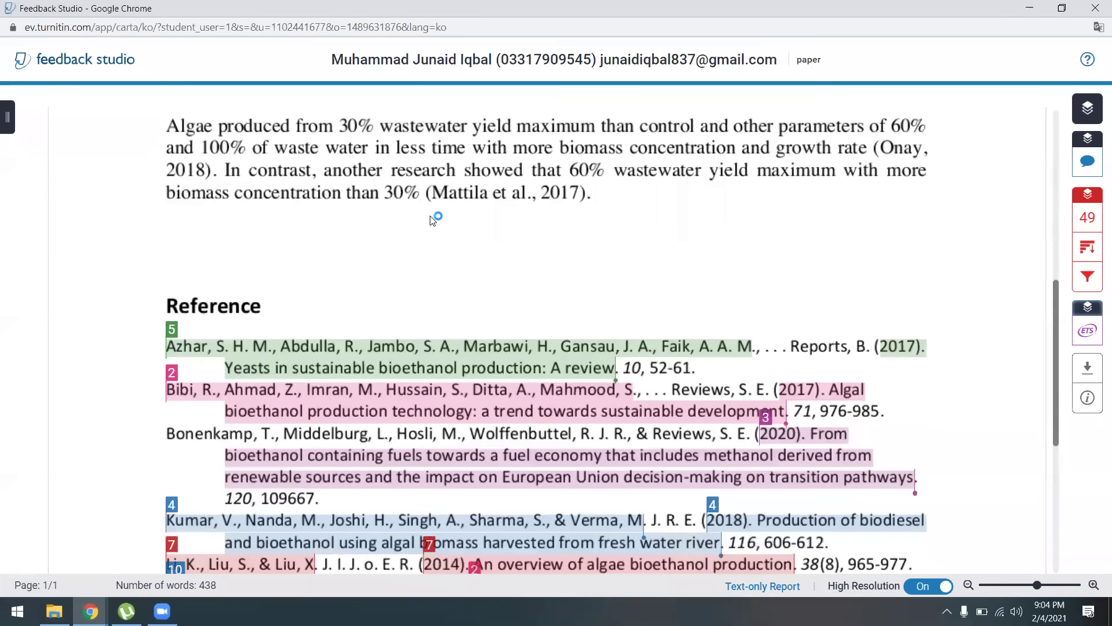
{"action": "scroll", "coordinate": [430, 217], "scroll_direction": "up", "scroll_amount": 8}
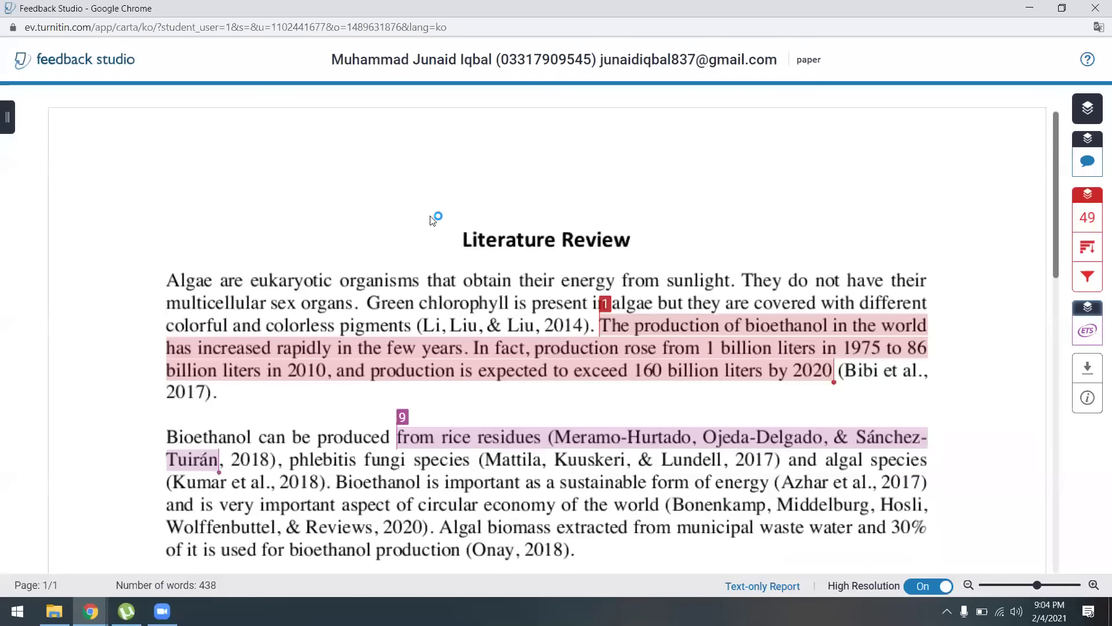
{"action": "scroll", "coordinate": [430, 216], "scroll_direction": "down", "scroll_amount": 2}
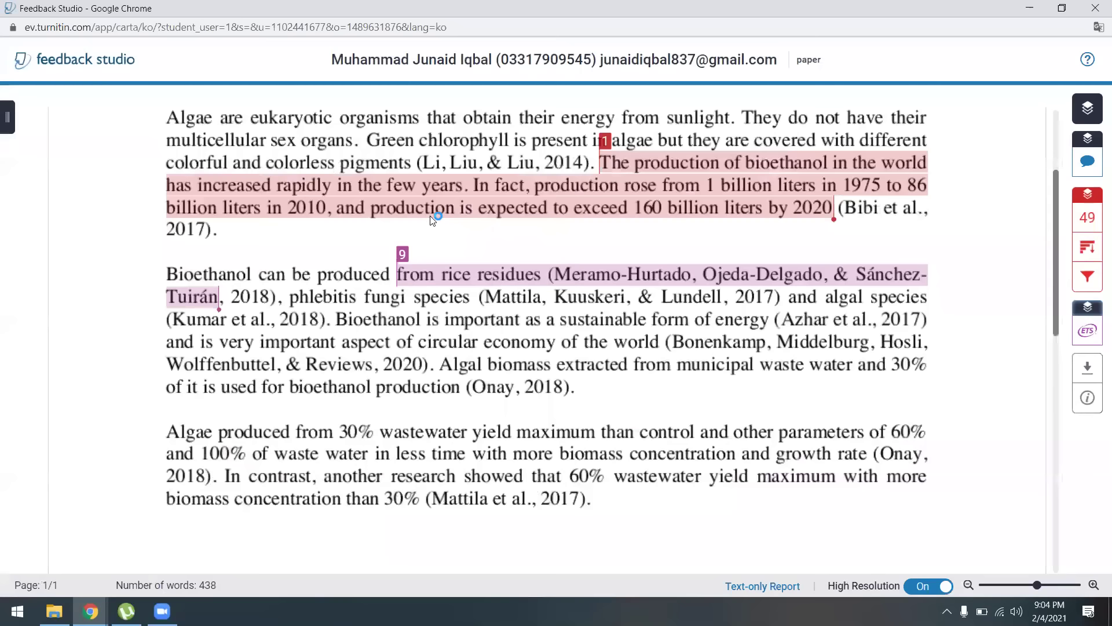